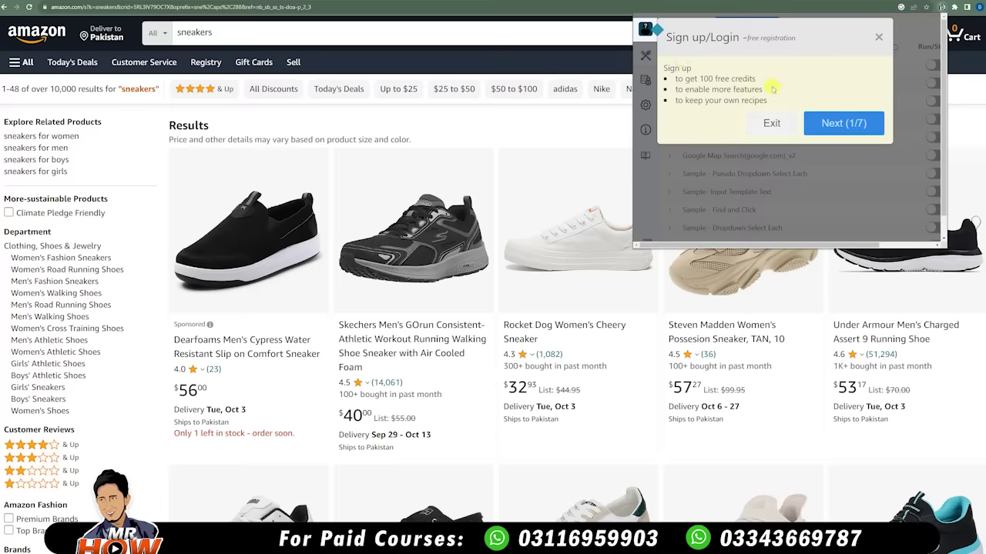
Exit the sign-up tour, look through the recipe and data table lists, and auto-scrape the Amazon sneakers results page.
click(772, 123)
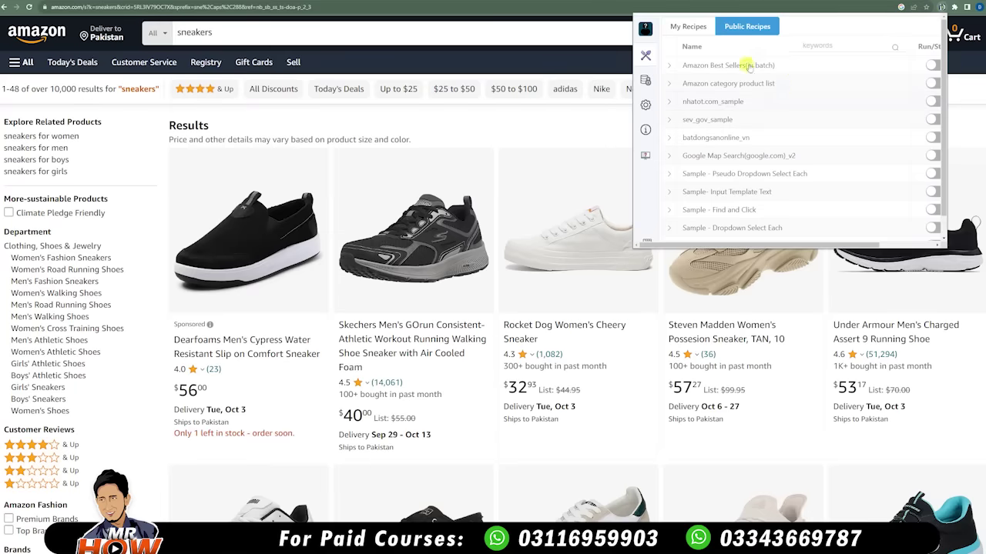
click(689, 27)
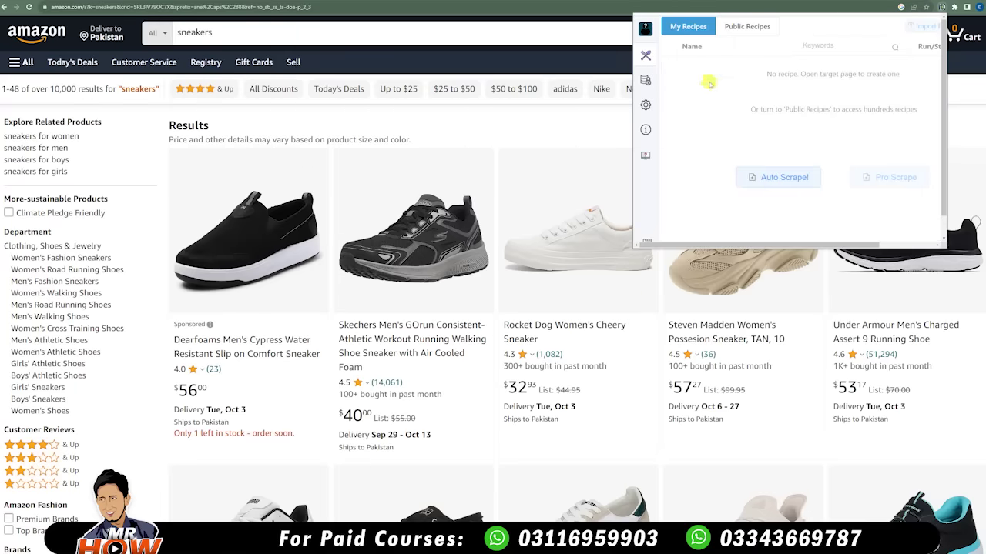
click(647, 85)
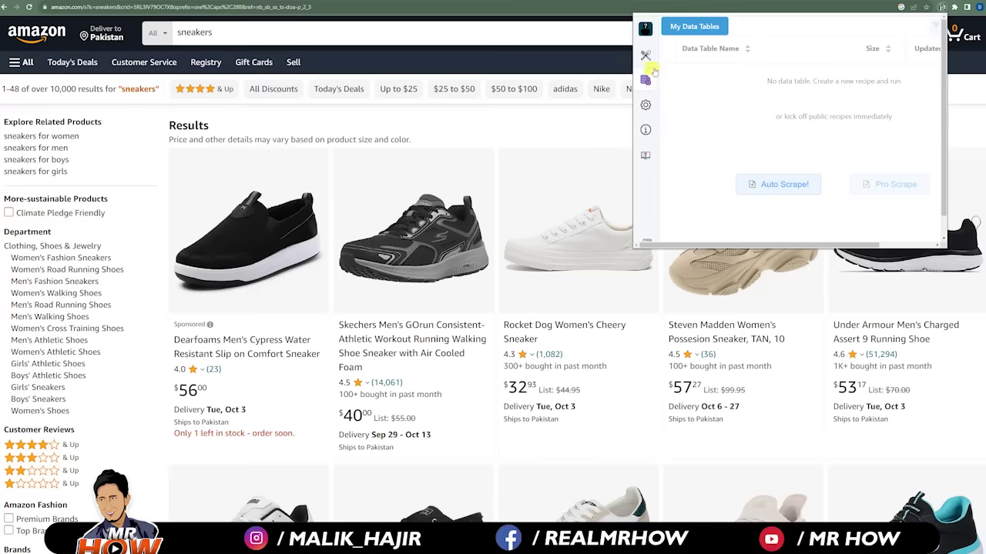
click(645, 55)
click(774, 178)
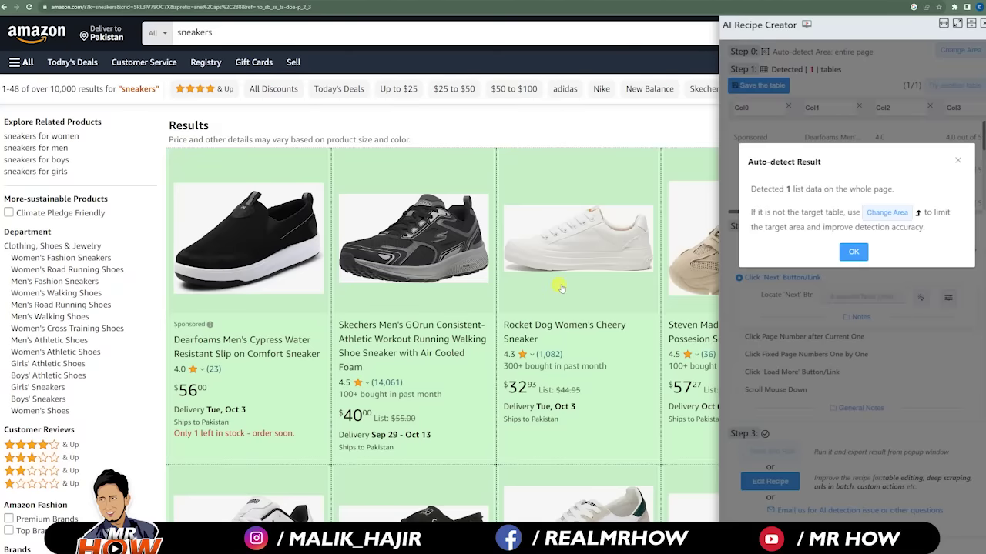
Review the detected product listings and next-page link, dismiss the auto-detect result, and examine the extracted table's preview rows.
scroll(560, 288, down, 8)
scroll(560, 289, up, 2)
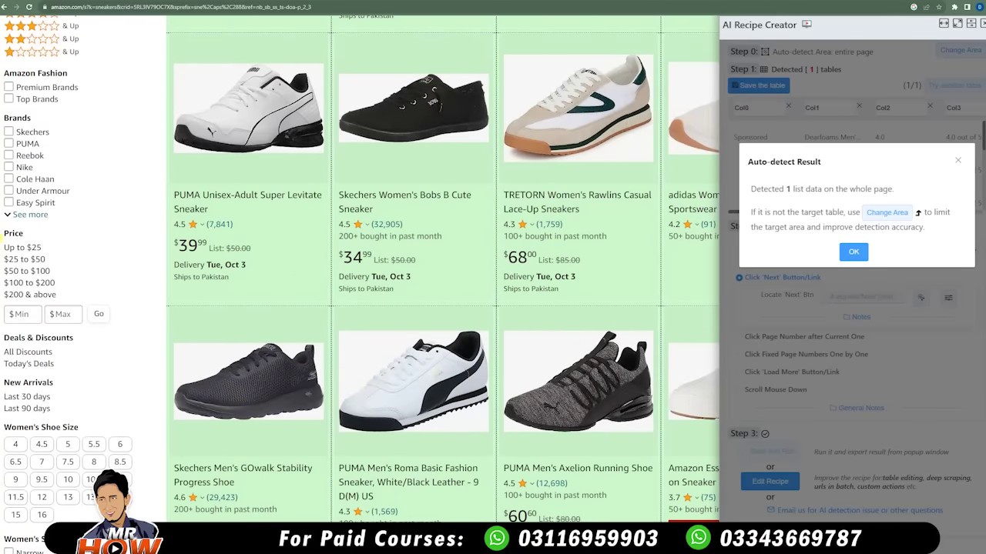
scroll(481, 323, down, 5)
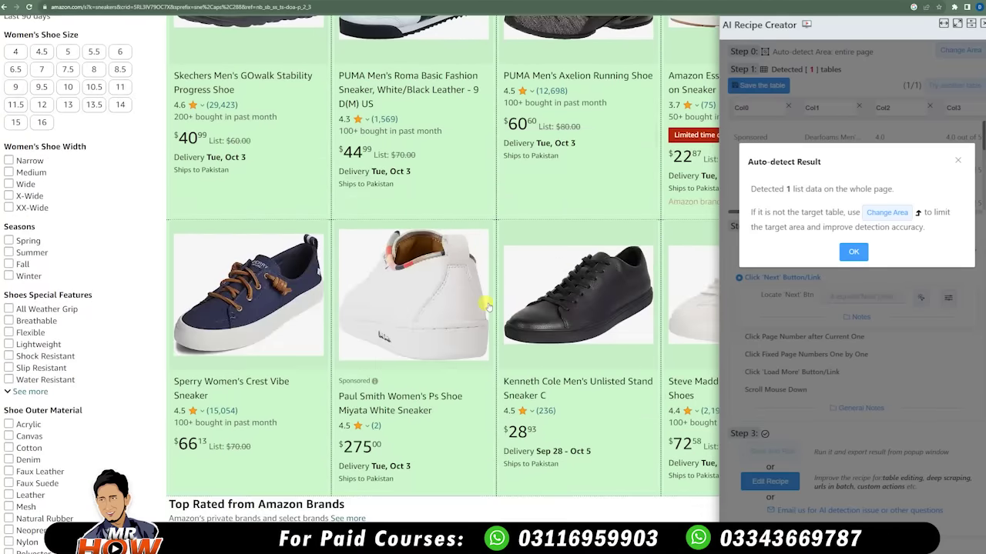
scroll(487, 306, down, 3)
scroll(488, 306, up, 4)
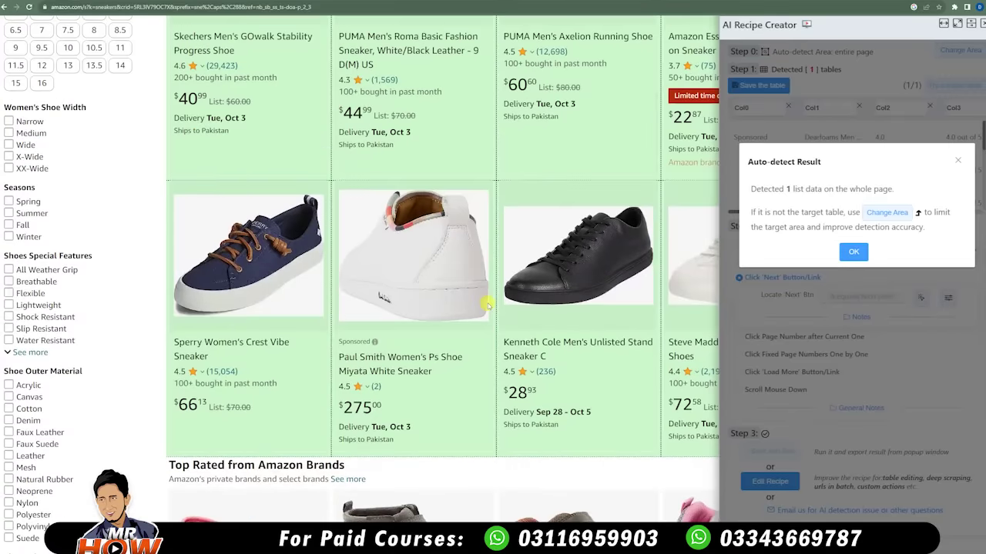
click(853, 251)
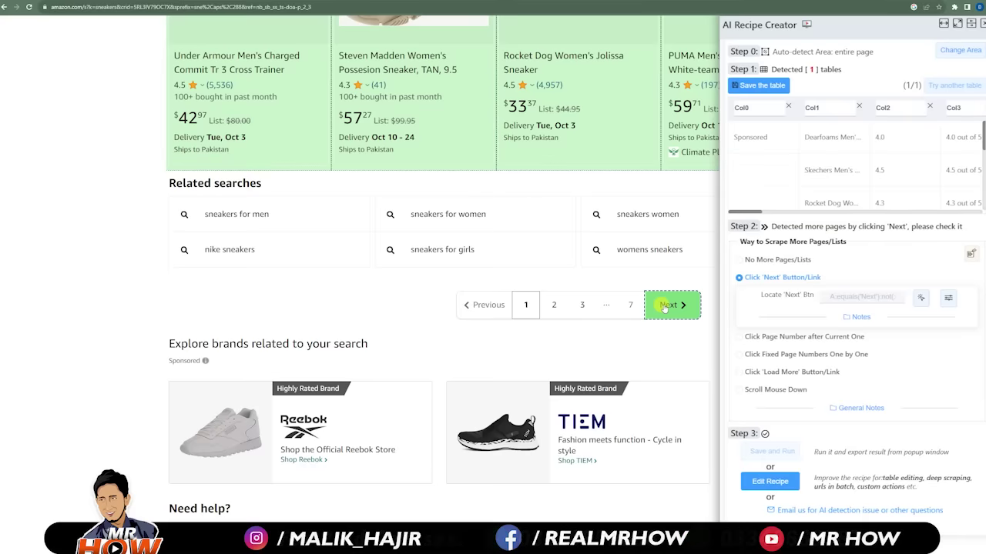
scroll(663, 306, up, 5)
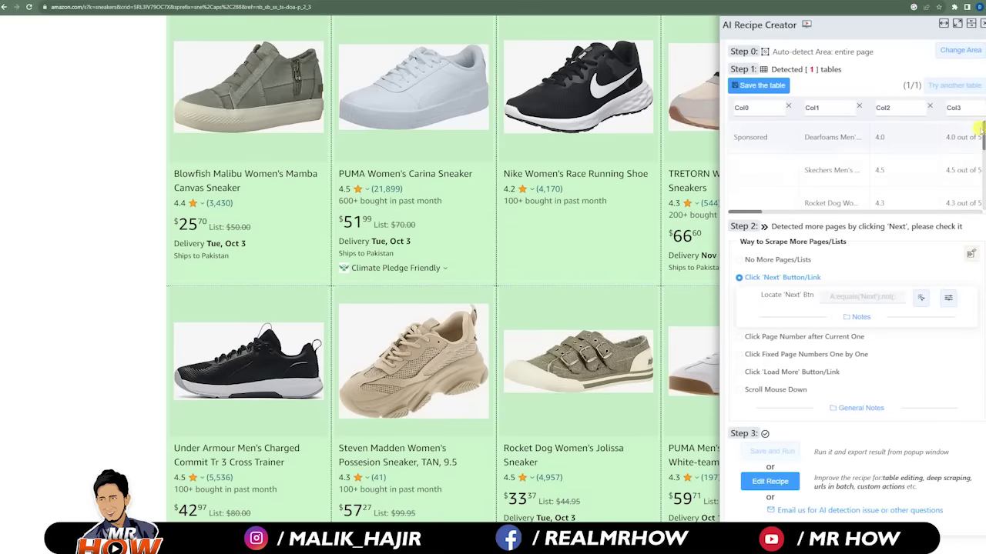
drag(982, 132, 974, 195)
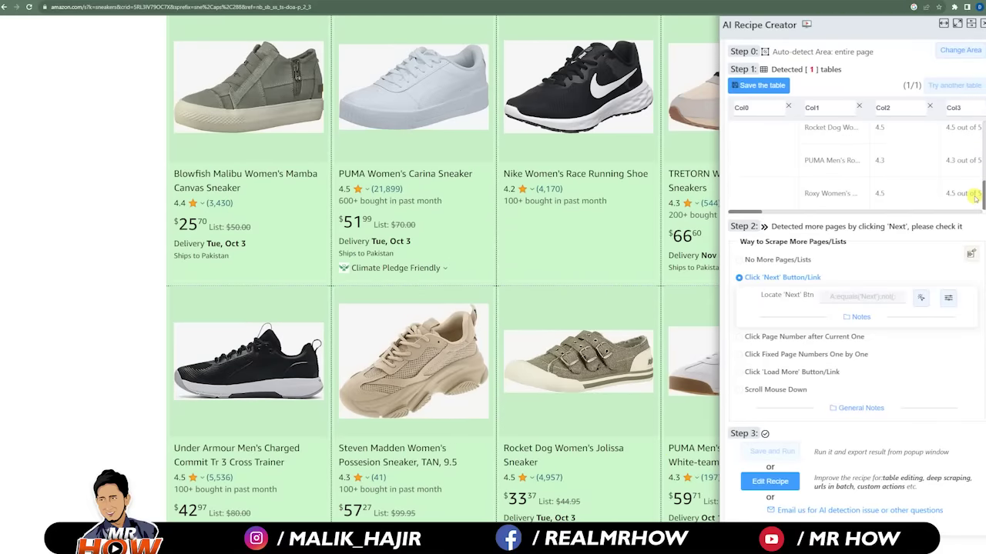
Save the detected product table as an XLSX file named sneakers.
click(762, 85)
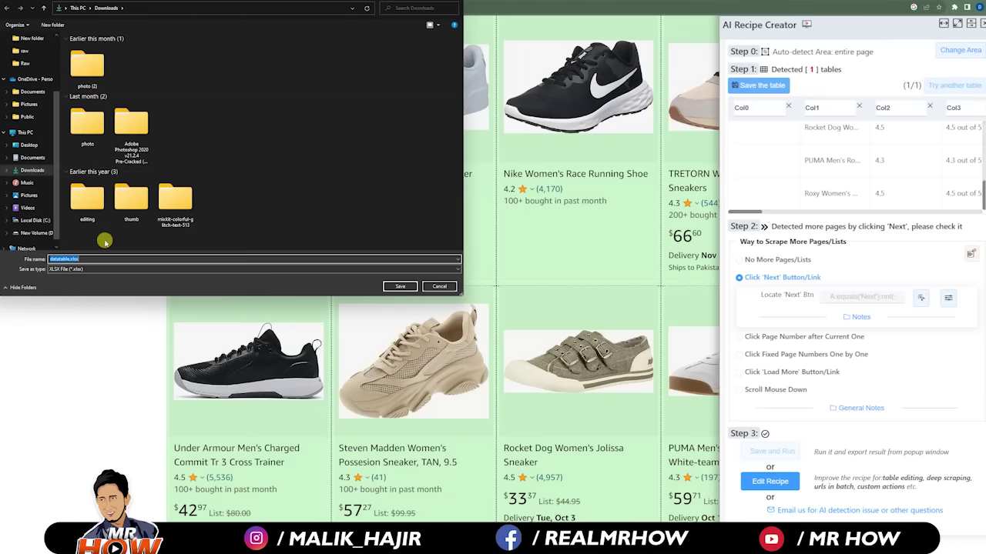
text(sm)
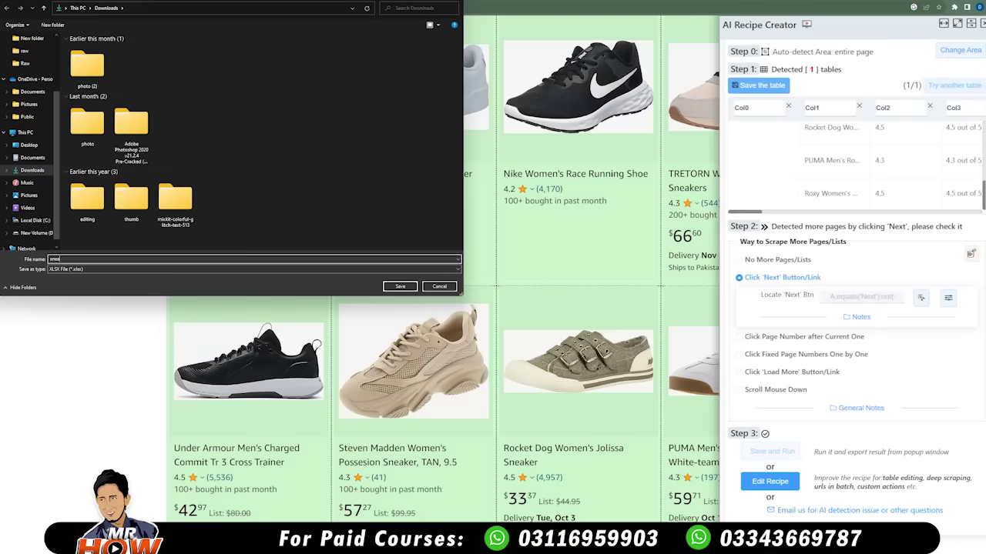
text(eakers)
click(400, 286)
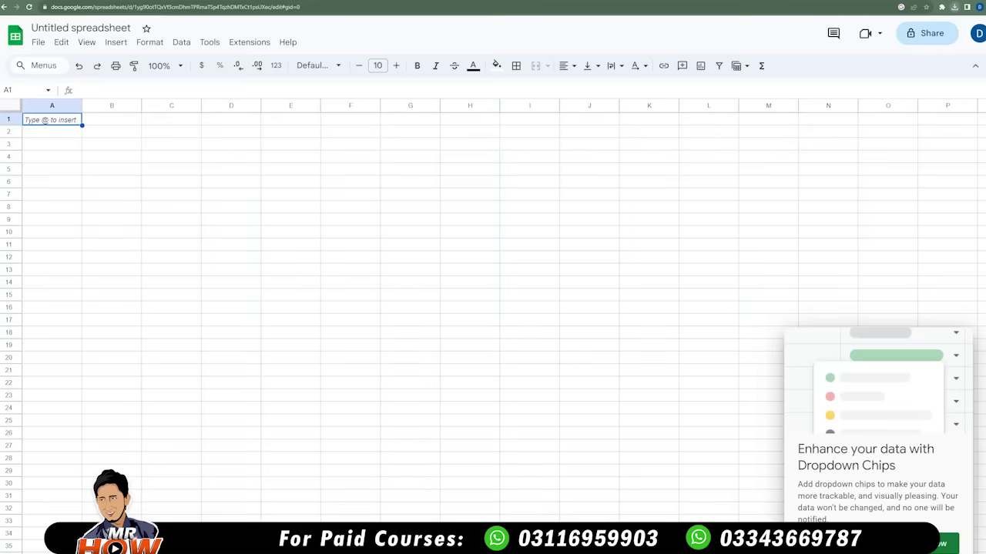
Switch to Google Sheets and open sneakers.xlsx by uploading it from the Desktop folder.
click(38, 43)
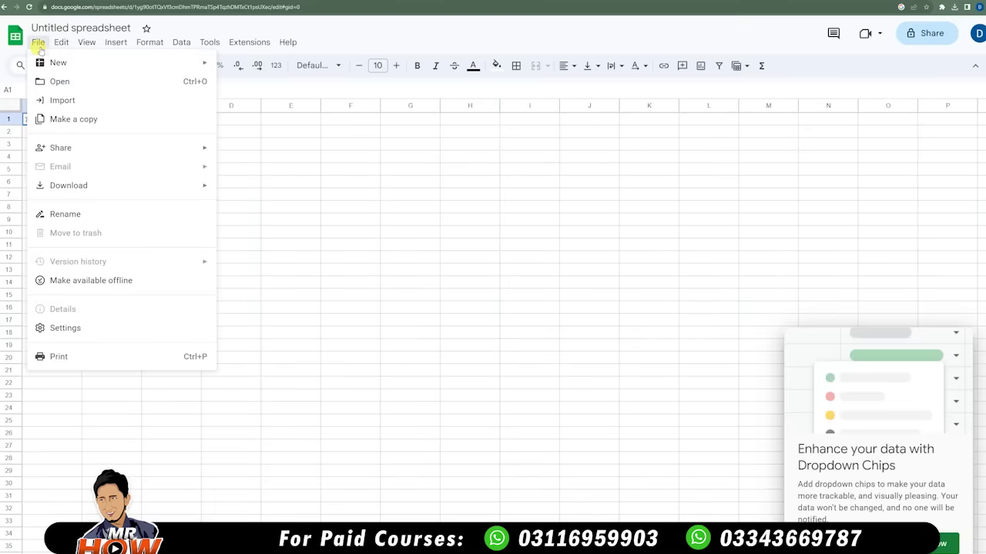
click(62, 82)
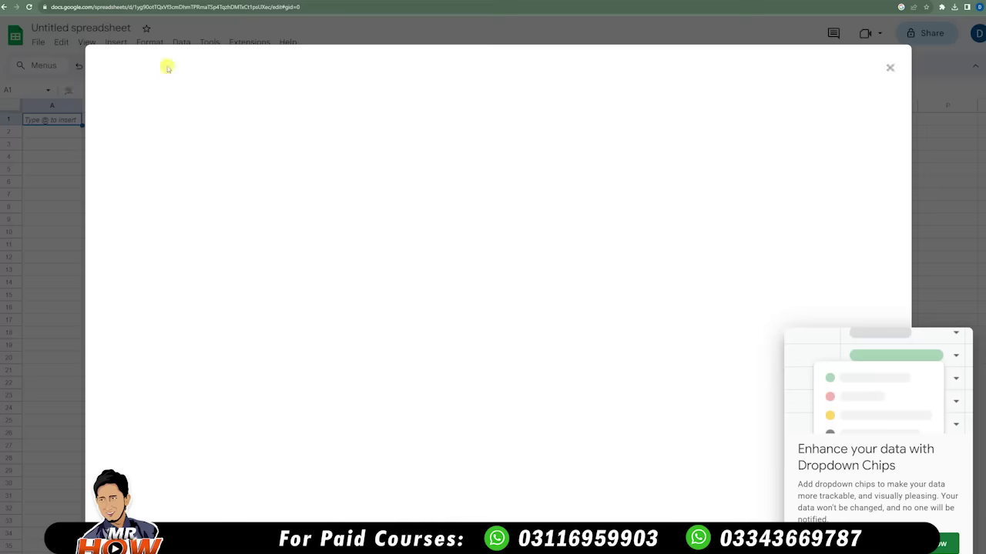
click(465, 121)
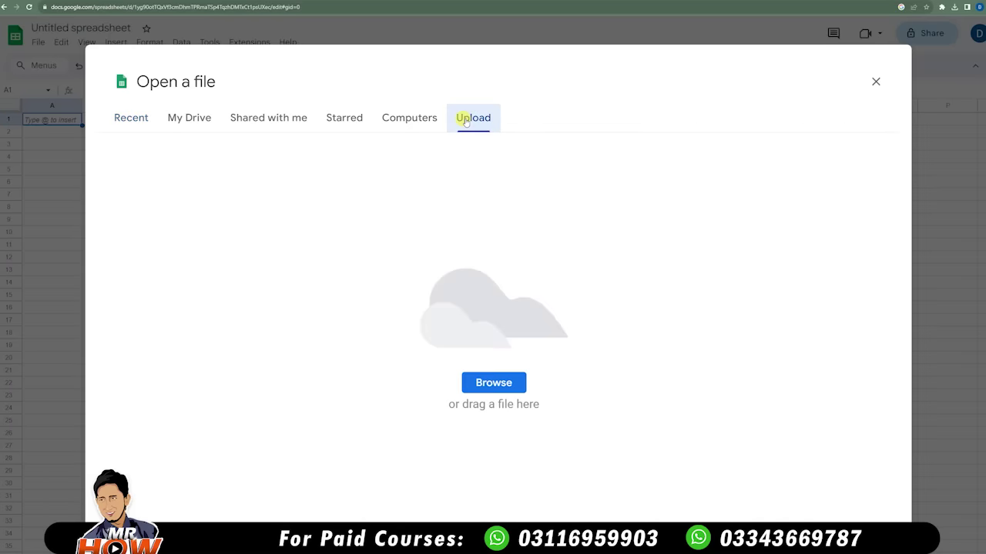
click(496, 382)
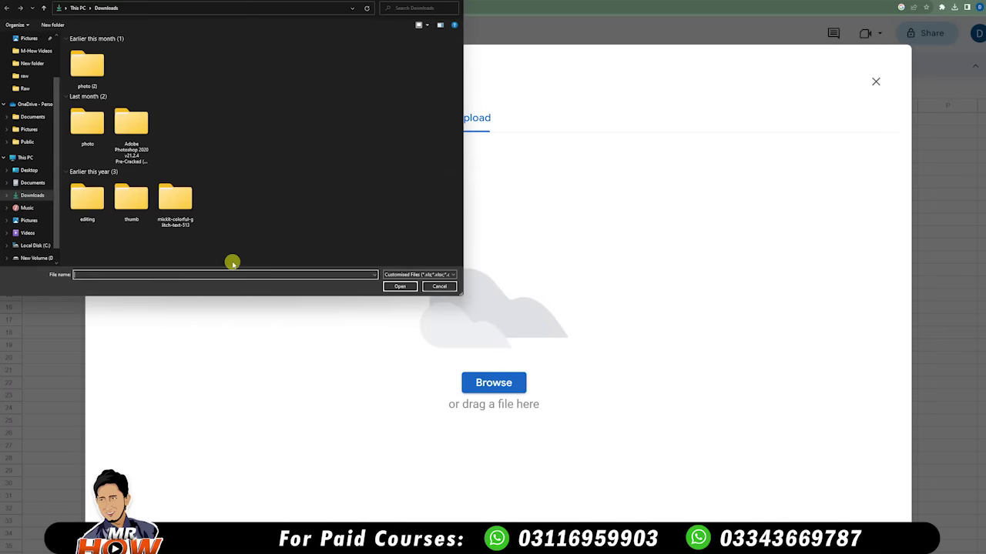
click(27, 169)
click(213, 64)
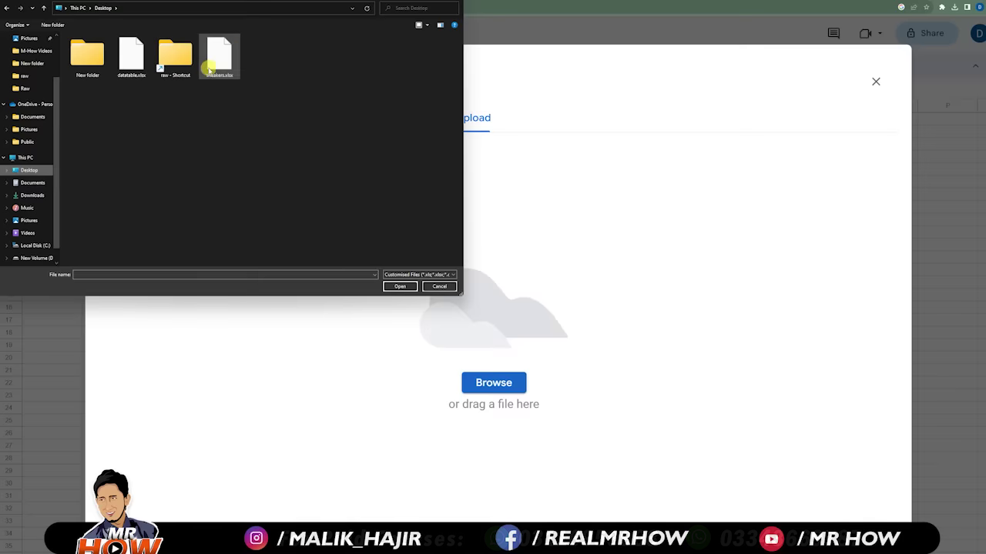
click(404, 286)
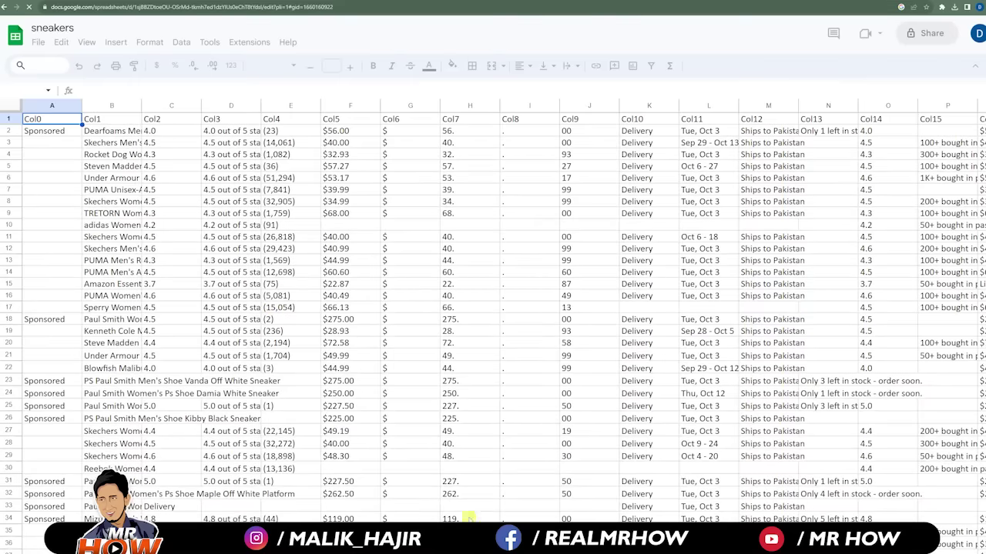
Look over the imported data and delete the Col0 column holding the Sponsored labels.
scroll(503, 324, right, 10)
scroll(504, 324, left, 6)
scroll(493, 308, left, 4)
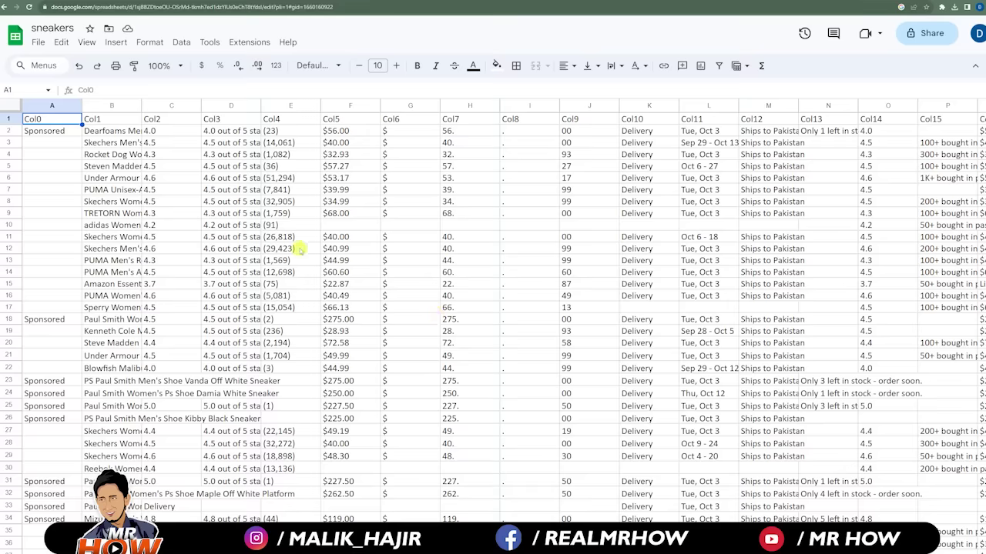
scroll(35, 197, down, 1)
scroll(35, 231, down, 6)
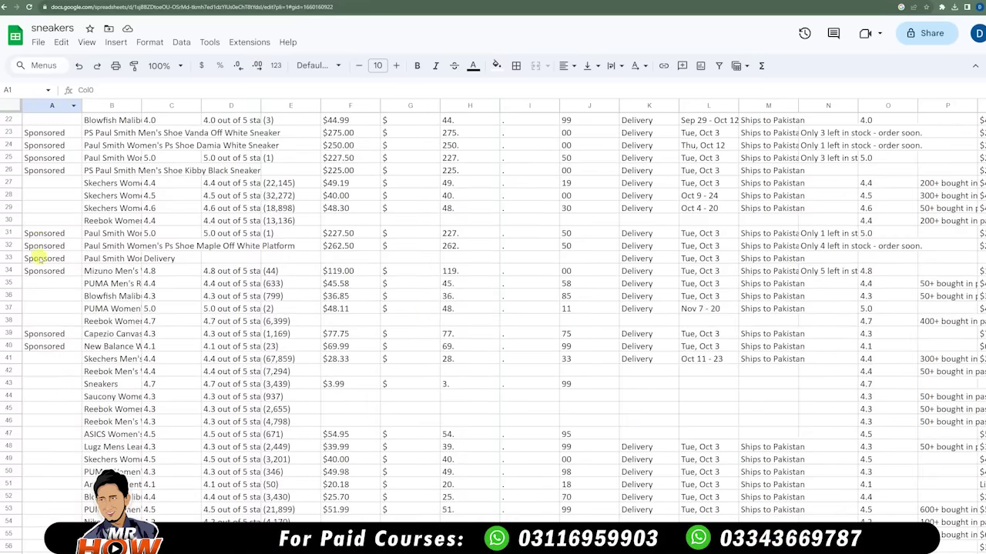
scroll(39, 254, up, 7)
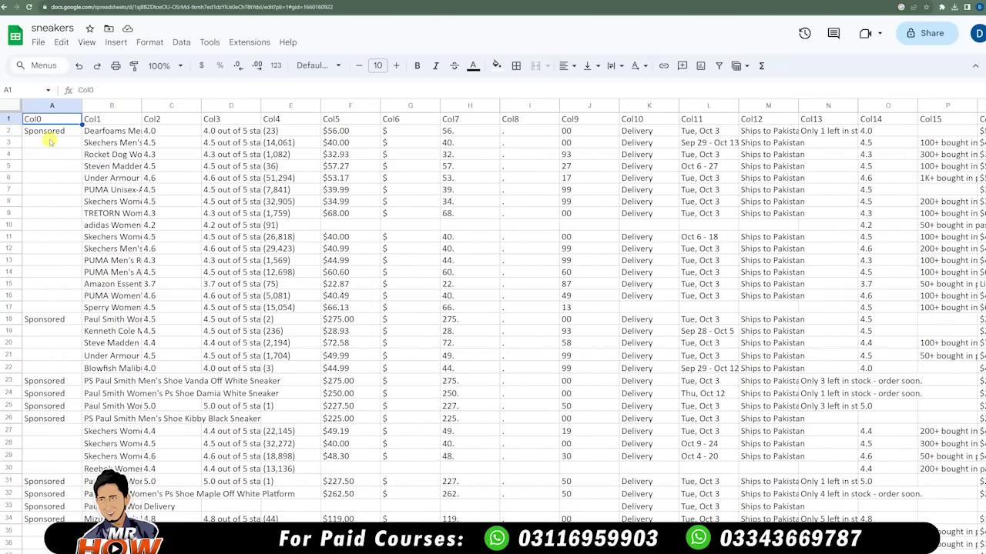
right_click(56, 122)
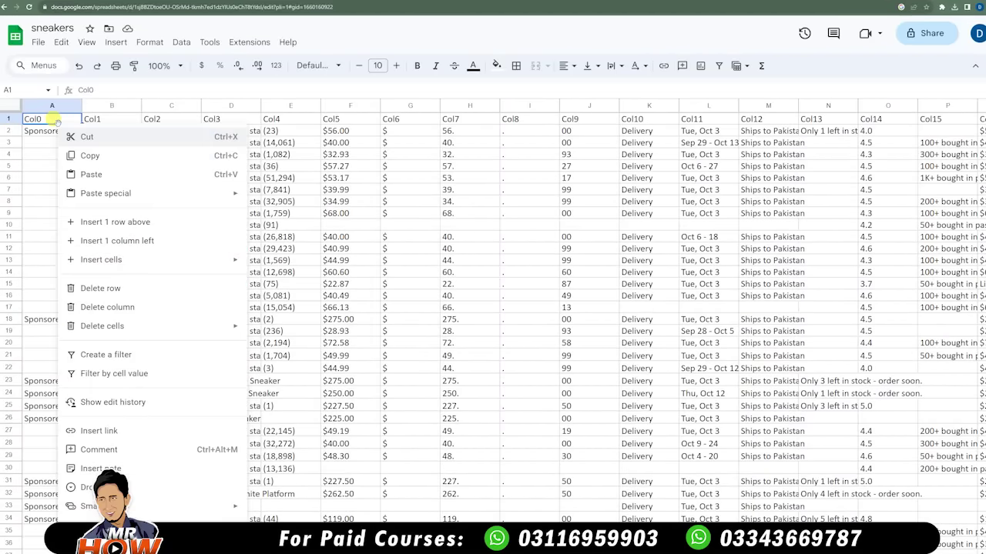
click(91, 309)
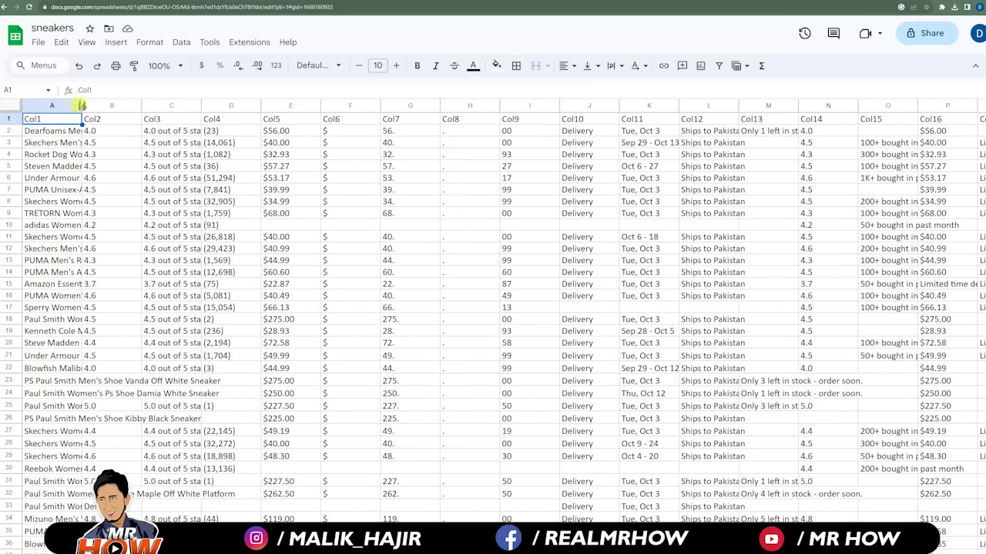
Widen column A to show the full product titles and rename its header to Product Name.
drag(80, 105, 462, 106)
scroll(198, 158, down, 3)
scroll(189, 264, down, 5)
scroll(190, 264, up, 4)
scroll(189, 264, down, 5)
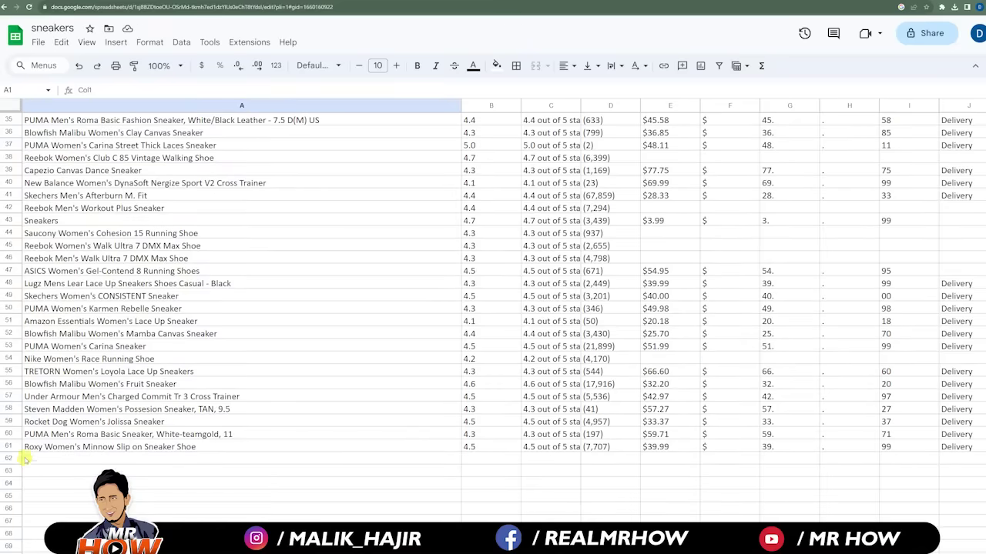
scroll(26, 459, up, 10)
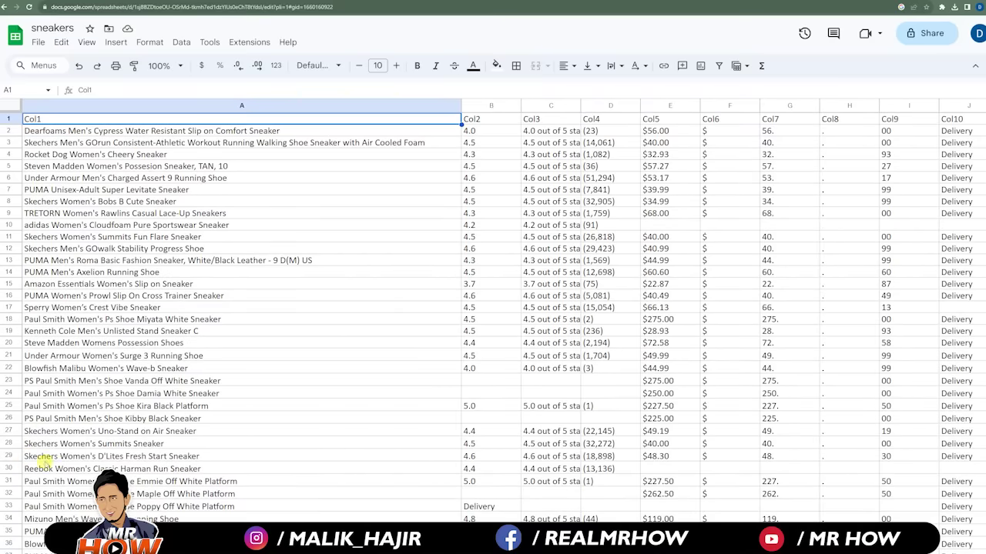
double_click(38, 119)
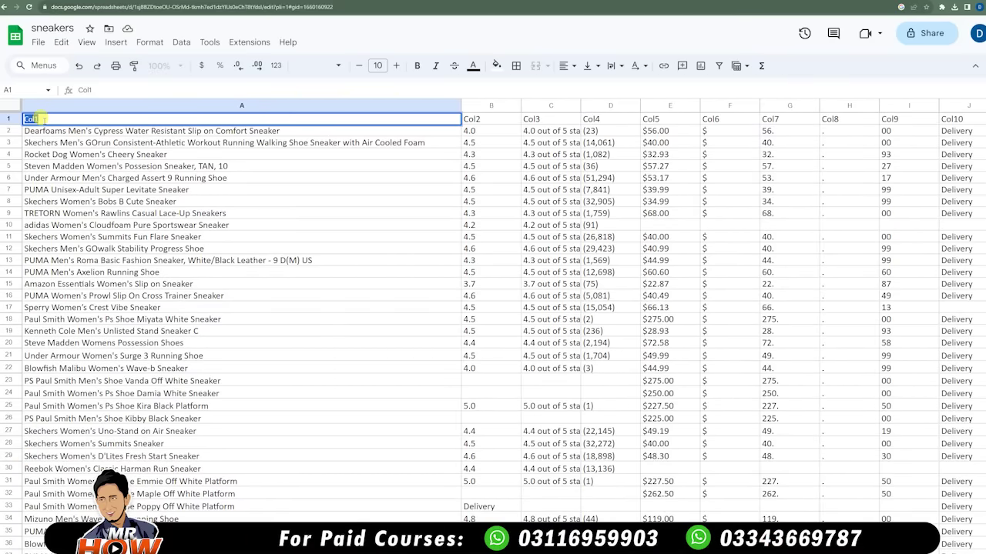
text(Product Name)
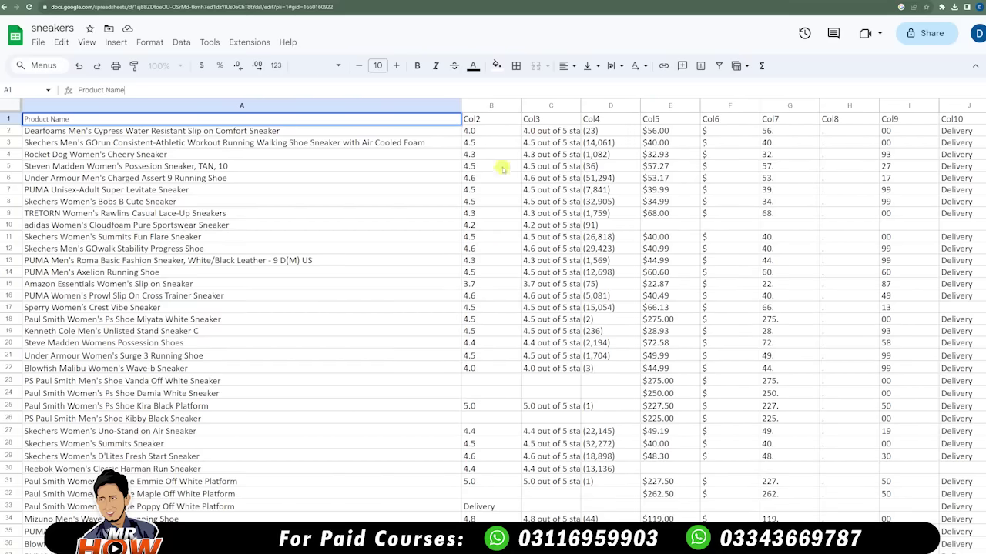
Delete the redundant Col2 column and widen the Col3 column until its star rating text fits.
right_click(487, 119)
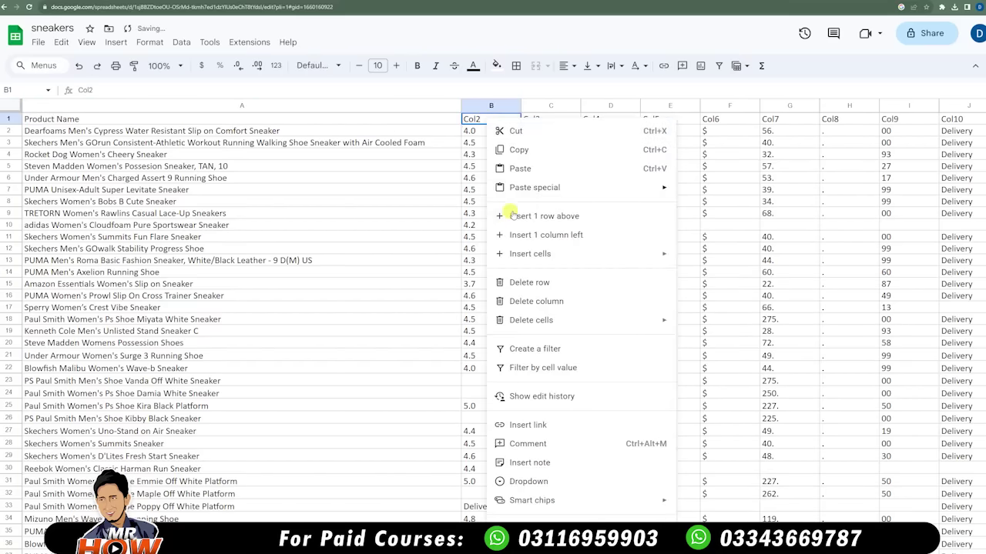
click(531, 301)
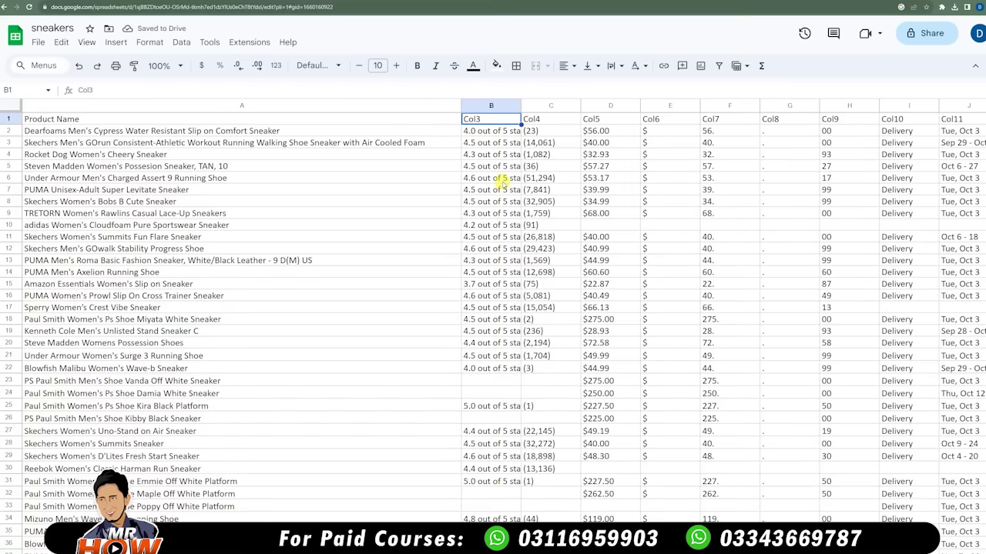
drag(521, 105, 547, 105)
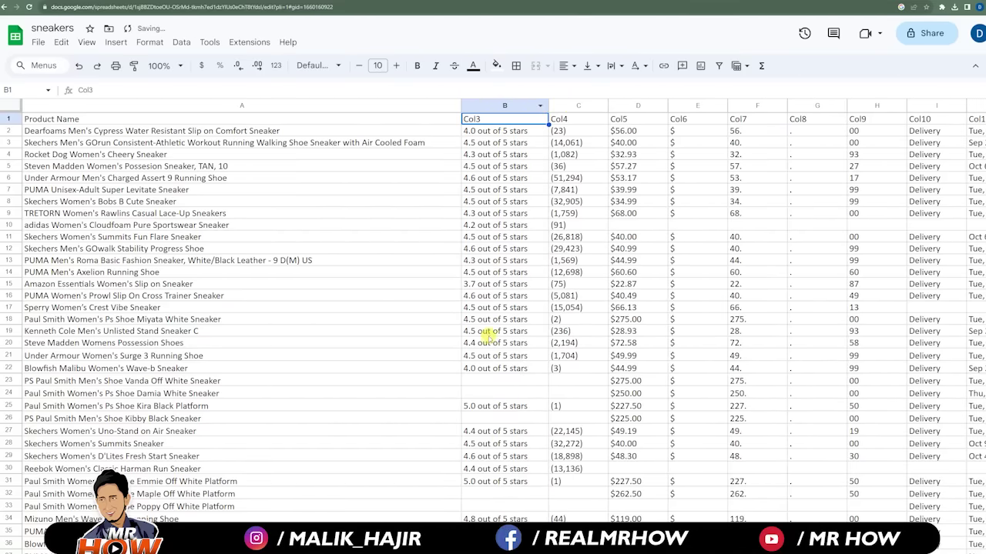
Look over the rating rows, and rename headers Col3, Col4 and Col5 to Ratings, Sales and Price.
scroll(488, 336, down, 3)
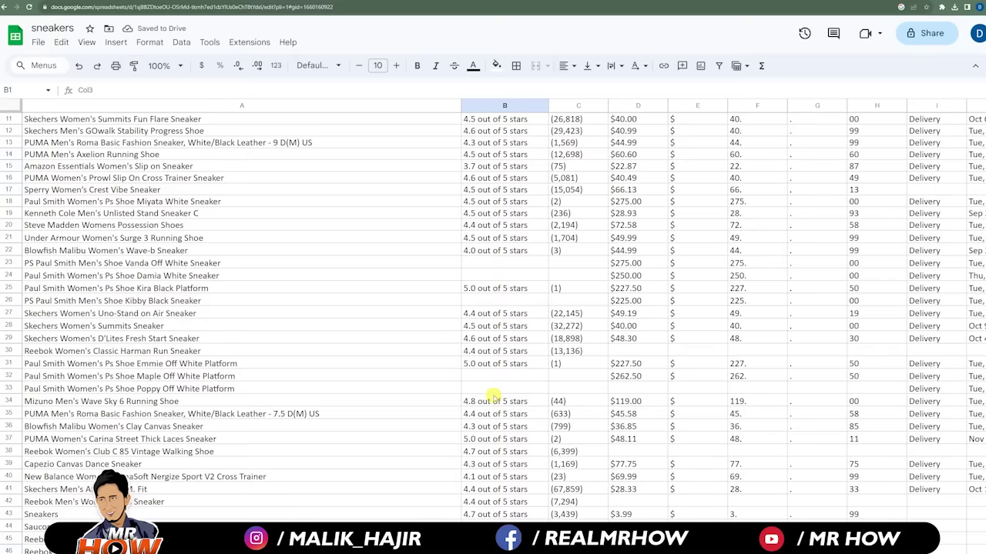
click(492, 376)
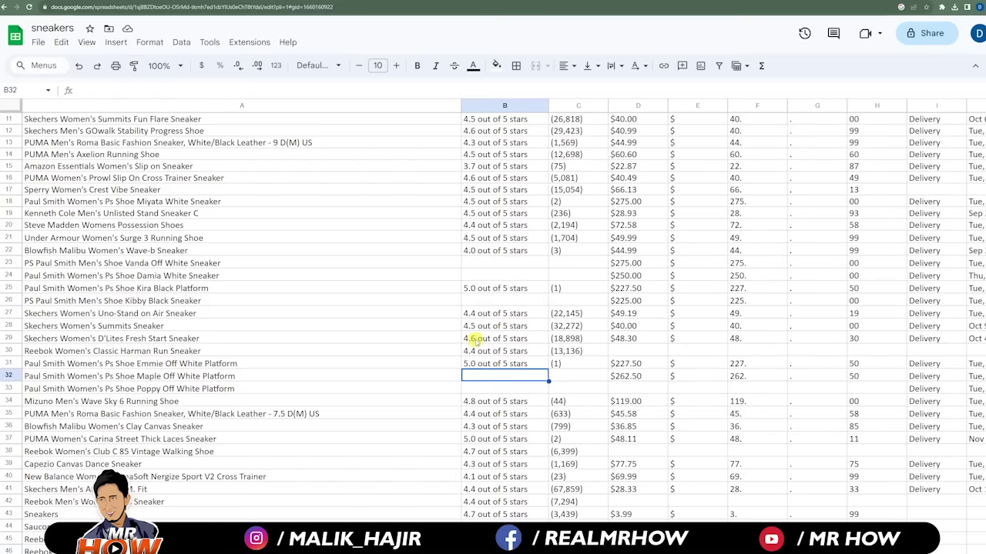
scroll(462, 481, up, 3)
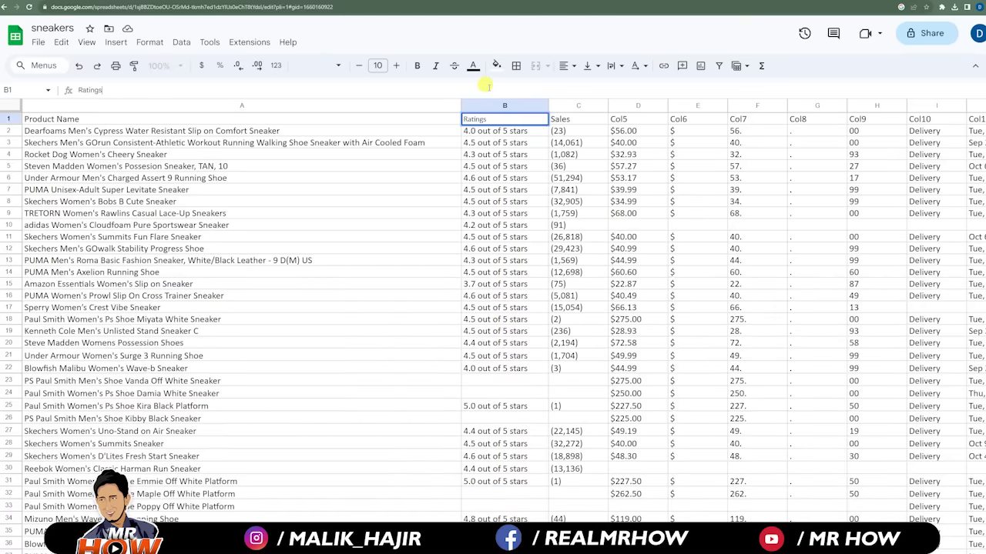
double_click(627, 120)
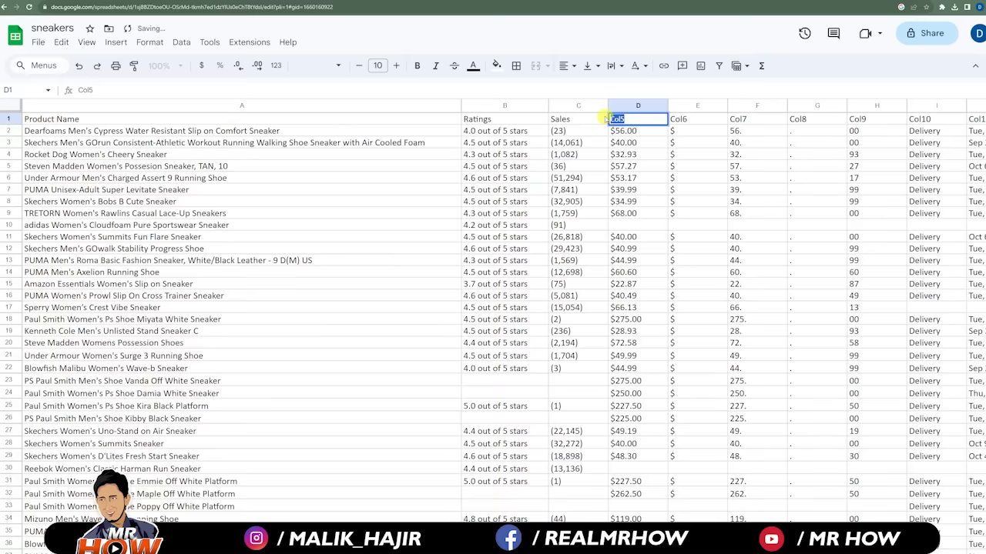
text(Price)
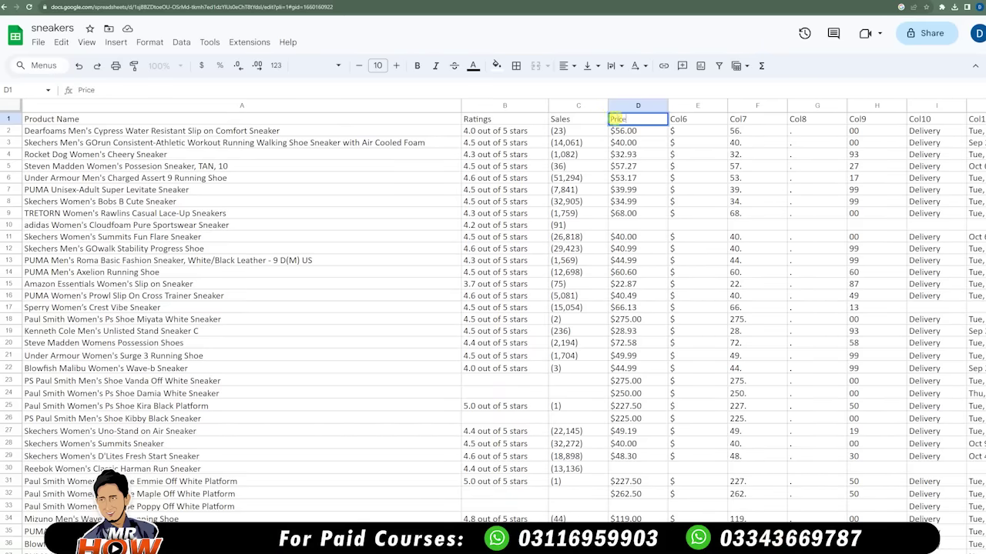
Delete the Col6 column that holds only dollar signs.
click(690, 120)
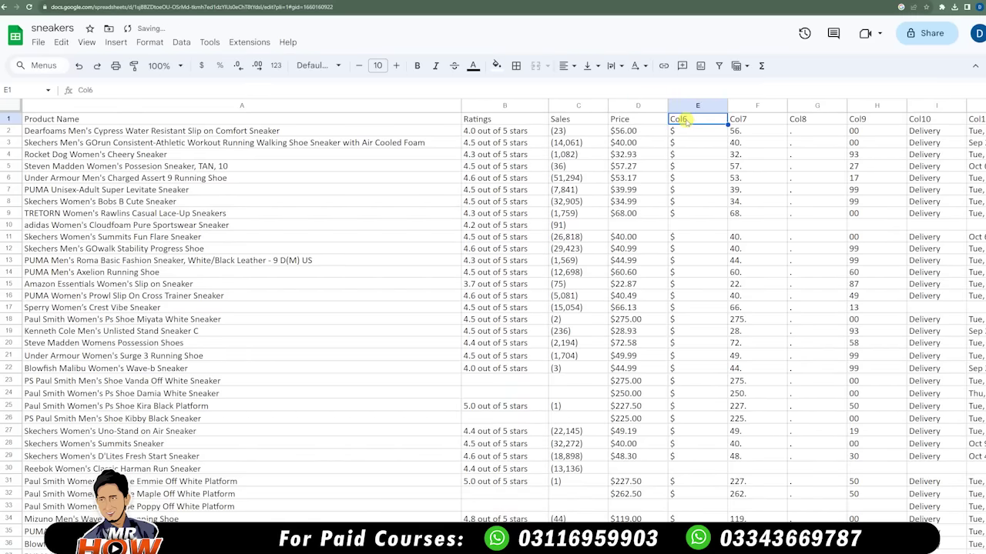
right_click(685, 121)
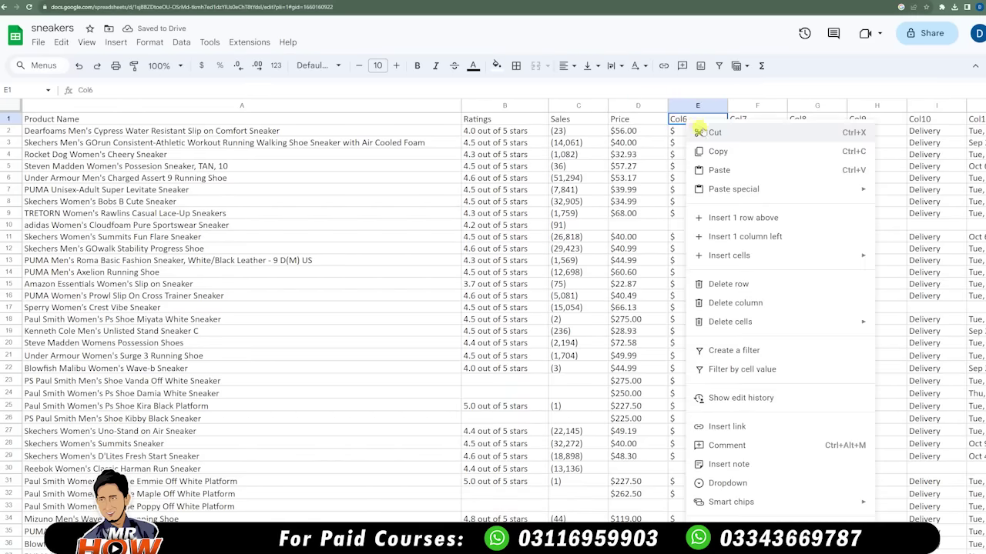
click(733, 303)
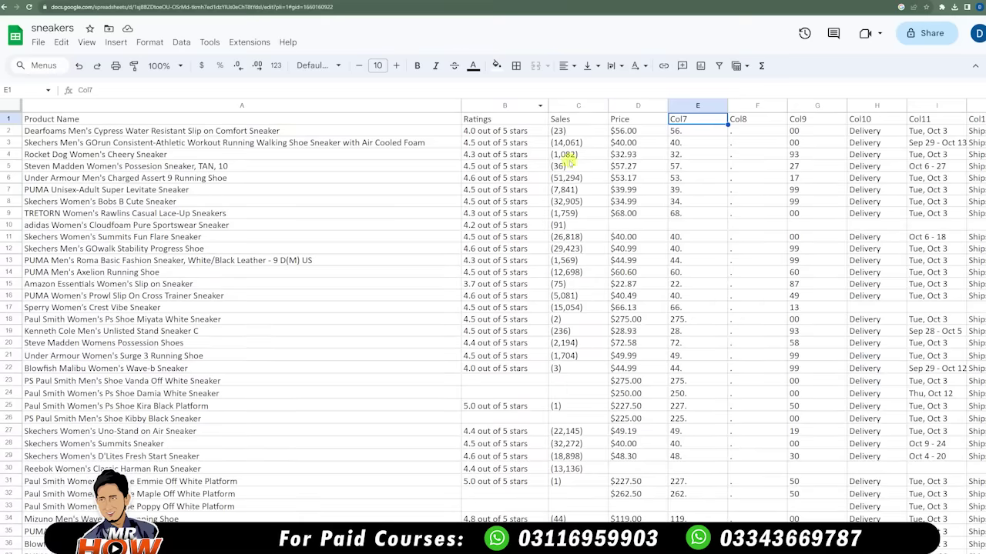
Rename the Sales header in C1 to Ratings and delete the Col7 to Col9 columns with the split price parts.
click(567, 118)
double_click(568, 117)
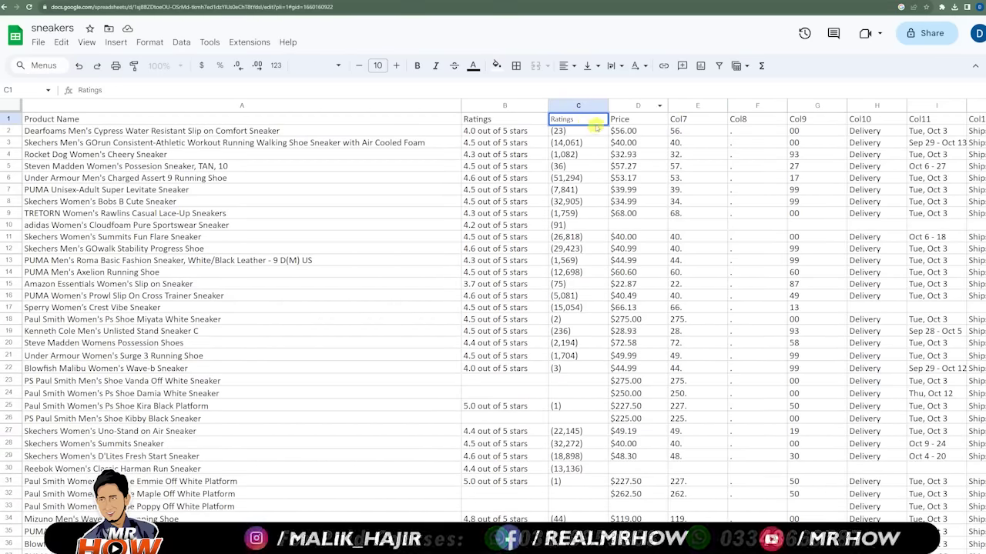
key(ctrl+z)
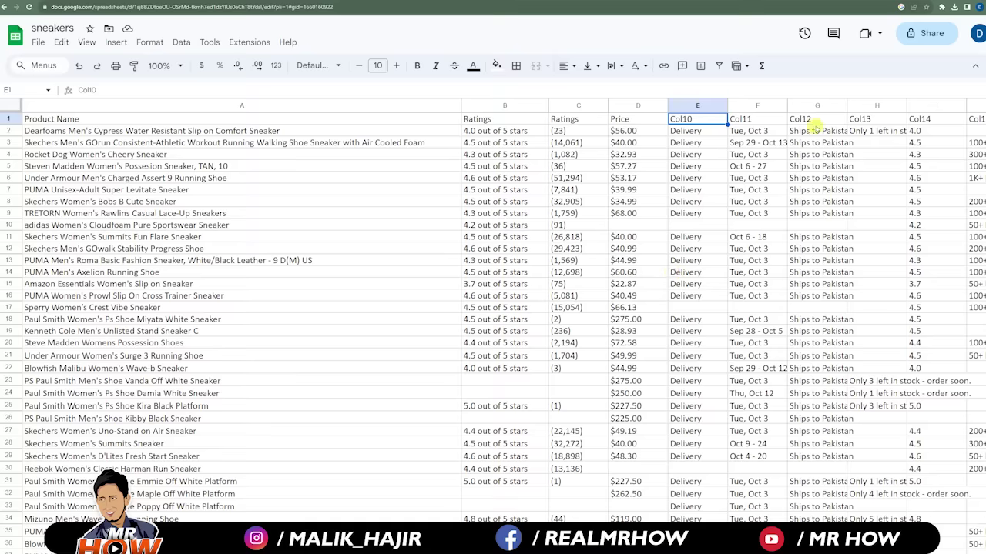
Delete the Col11 to Col14 columns and widen the Col15 column until its bought-in-past-month text fits.
drag(846, 105, 876, 104)
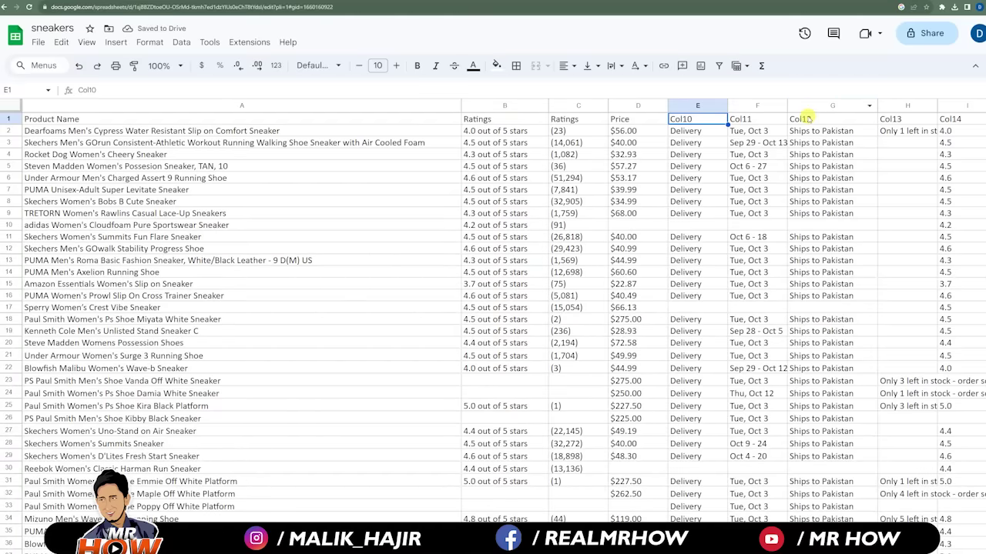
right_click(805, 118)
right_click(808, 105)
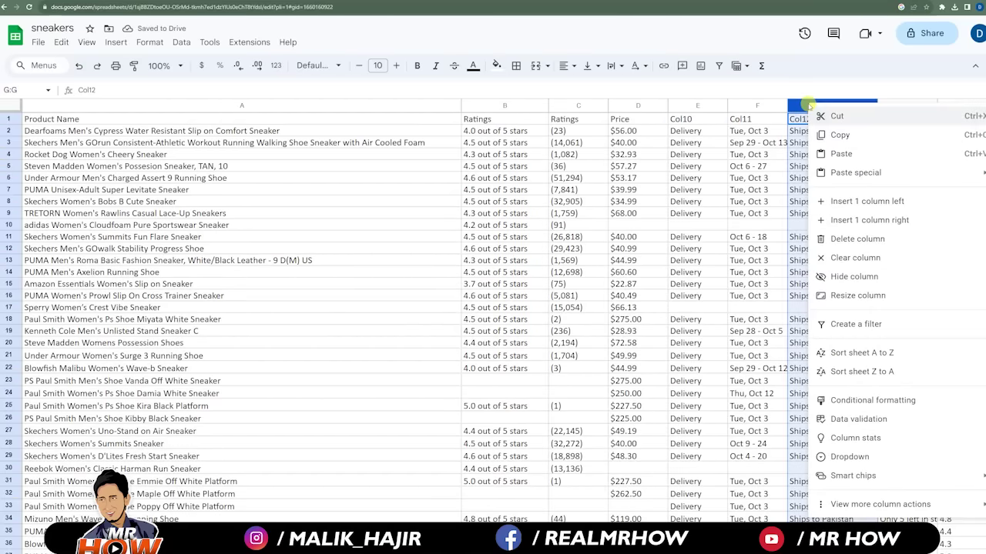
click(874, 273)
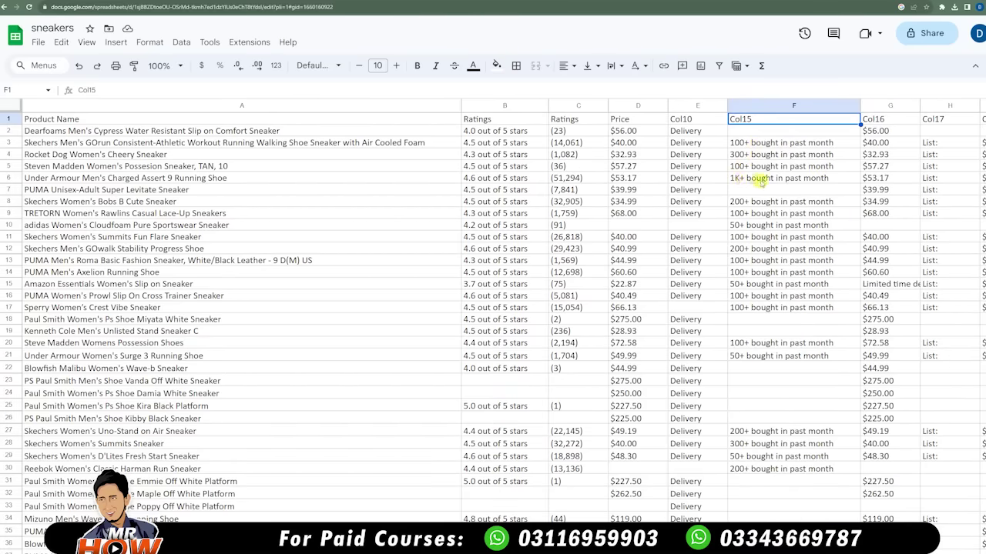
Rename the Col15 header to Sales and the Col10 header to Delivery.
double_click(753, 119)
text(Sales)
key(Left)
scroll(567, 136, right, 3)
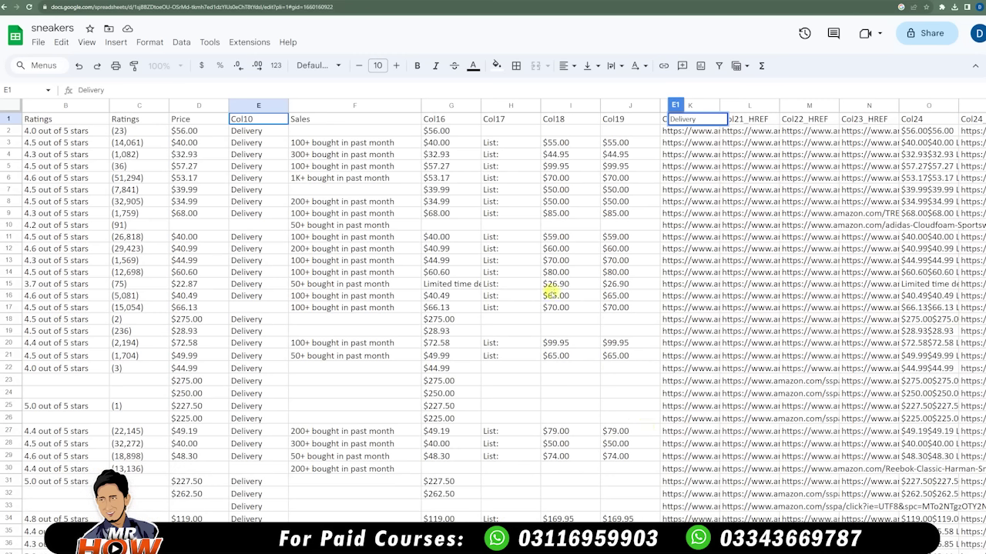
Delete the surplus Col16 to Col25 columns, keeping only Col20_HREF and Col25_SRC, and widen the Col20_HREF column.
right_click(448, 118)
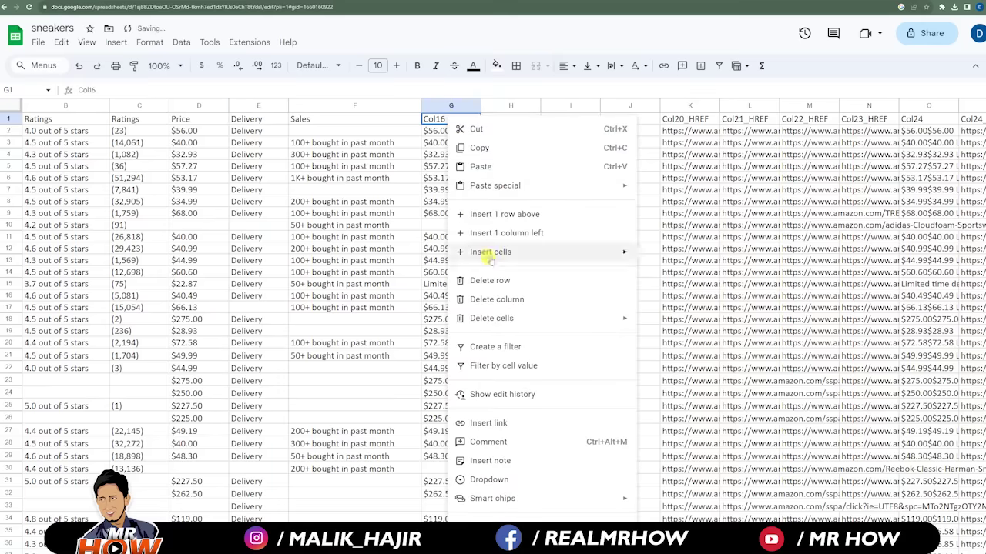
click(490, 300)
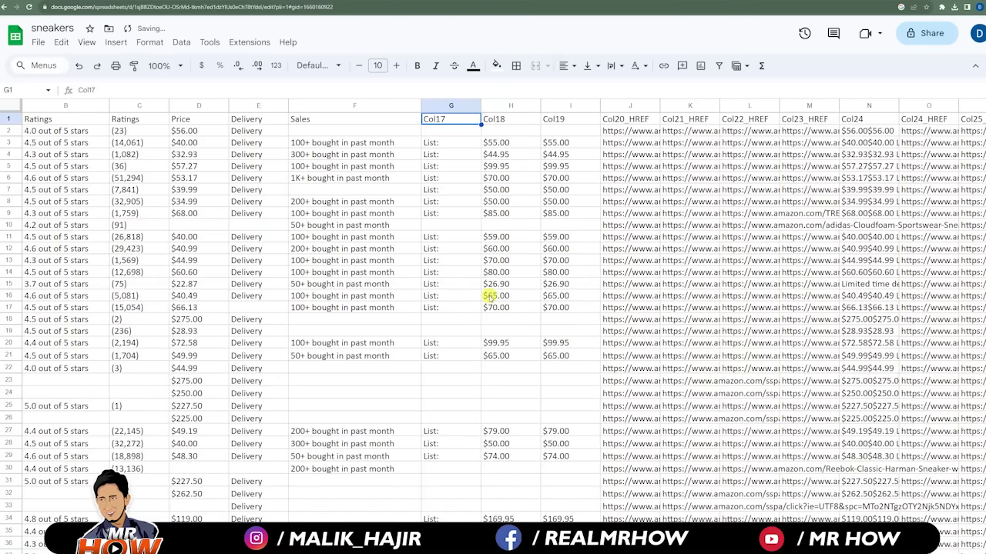
drag(481, 104, 615, 106)
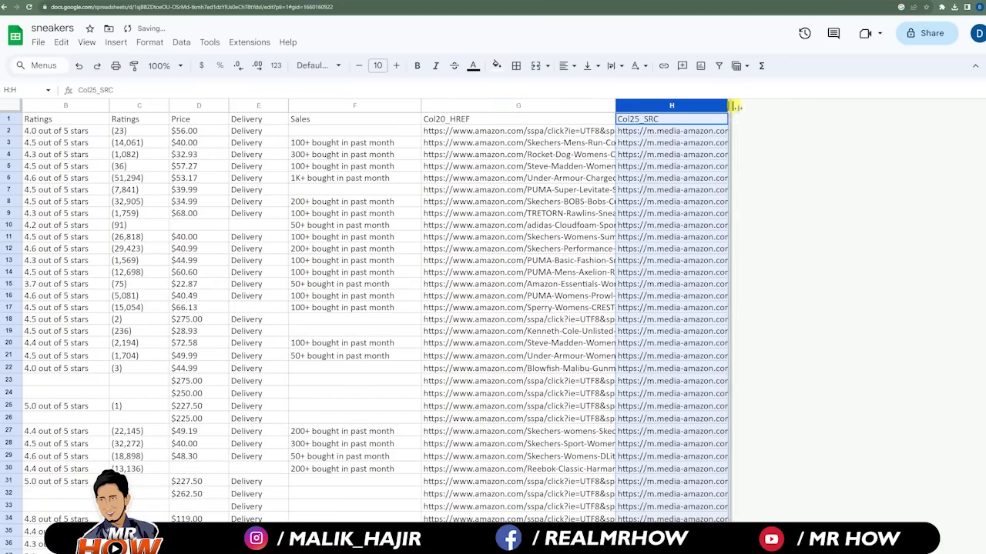
Widen the Col25_SRC column and rename the Col20_HREF and Col25_SRC headers to Links and Media.
drag(727, 104, 810, 106)
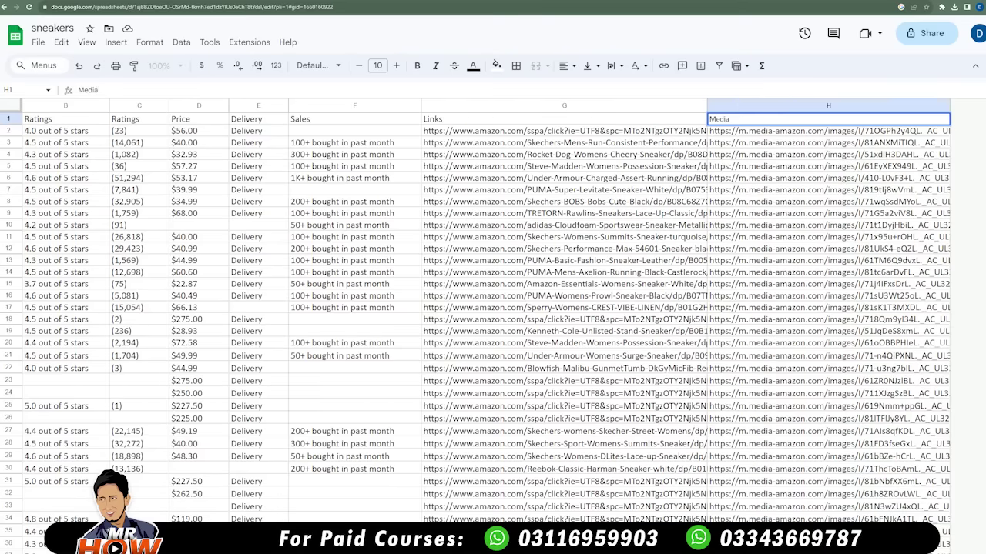
scroll(493, 308, left, 5)
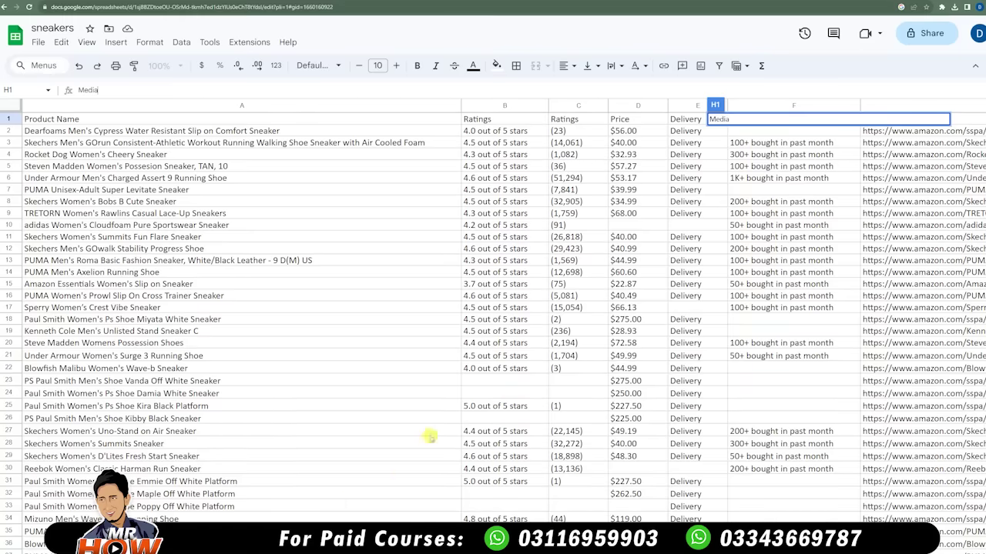
click(481, 385)
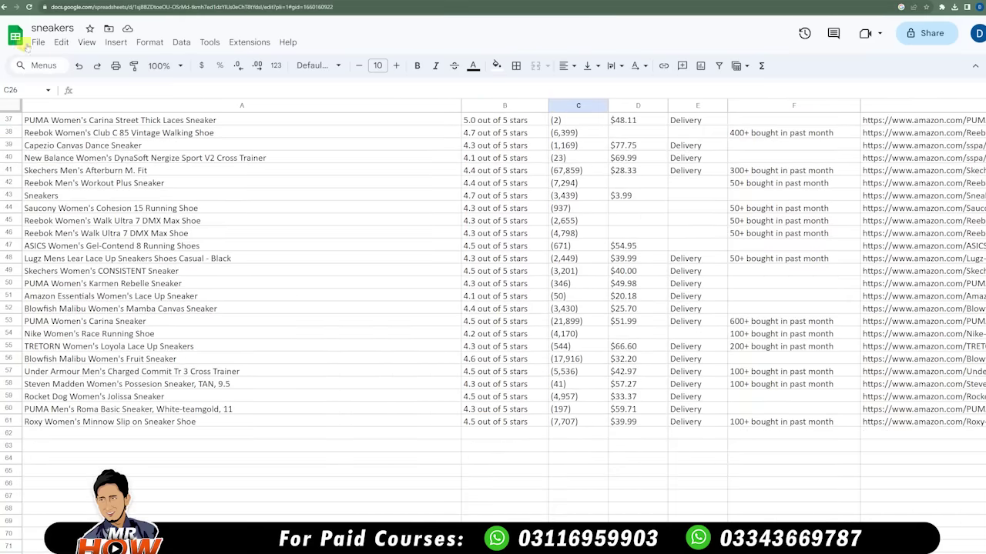
Export the current sheet as a landscape Letter PDF scaled to fit the width.
click(35, 43)
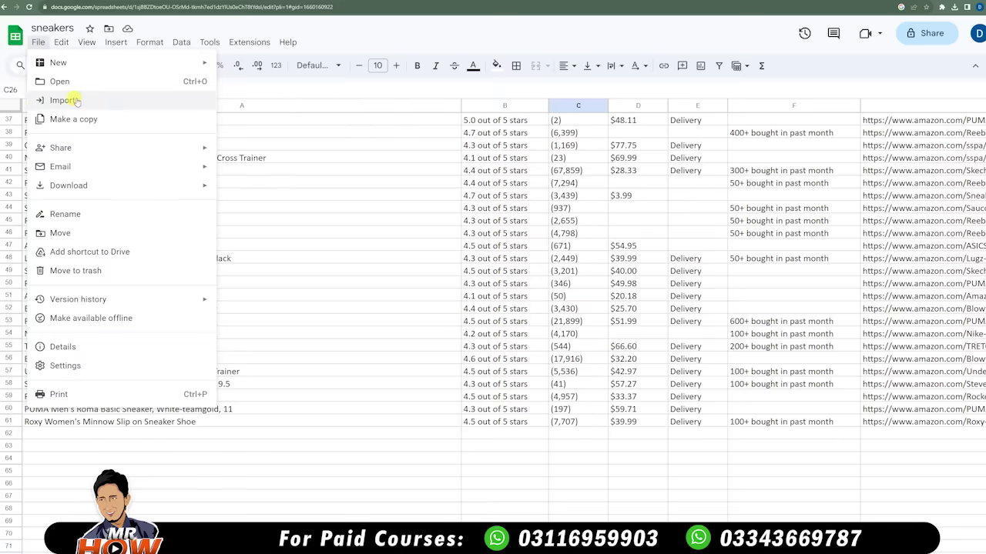
mouse_move(178, 192)
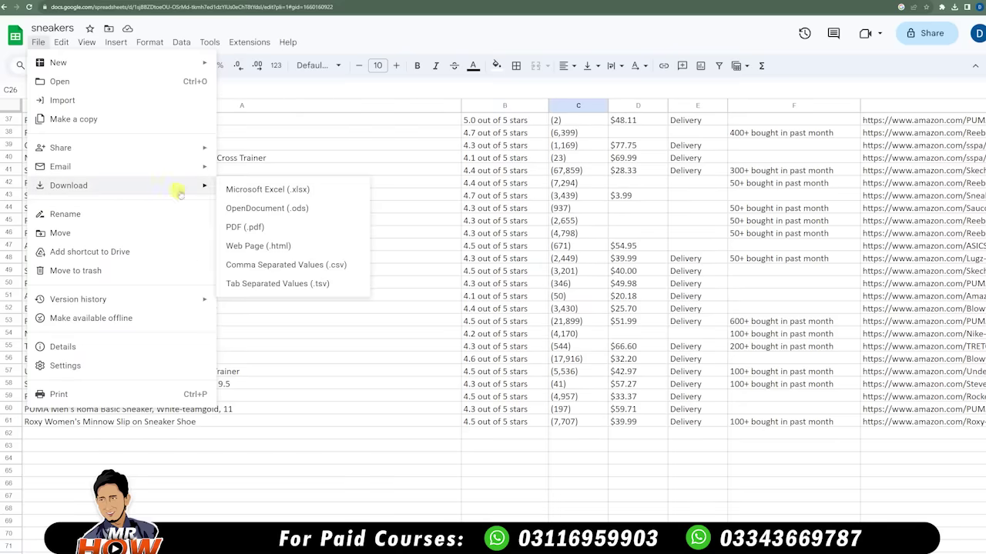
click(254, 228)
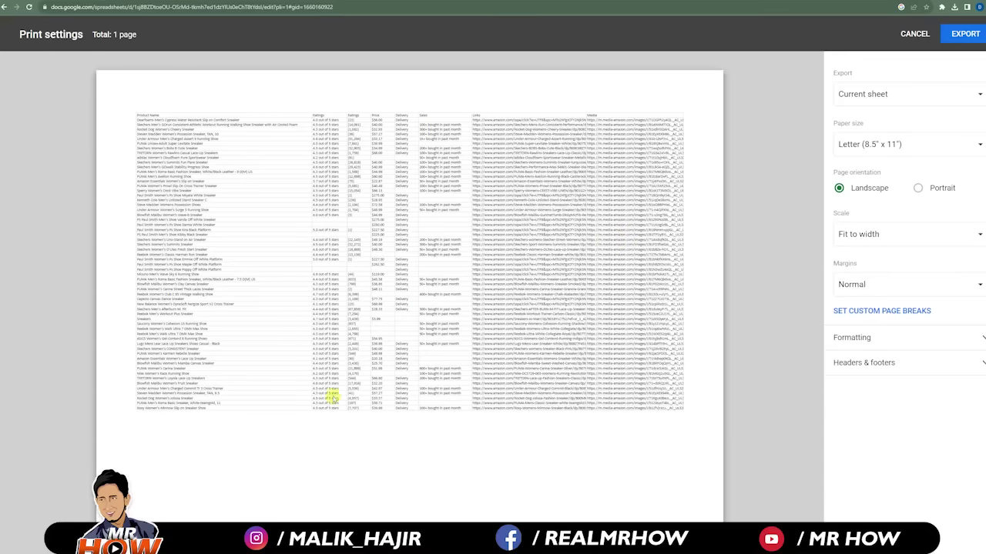
click(963, 34)
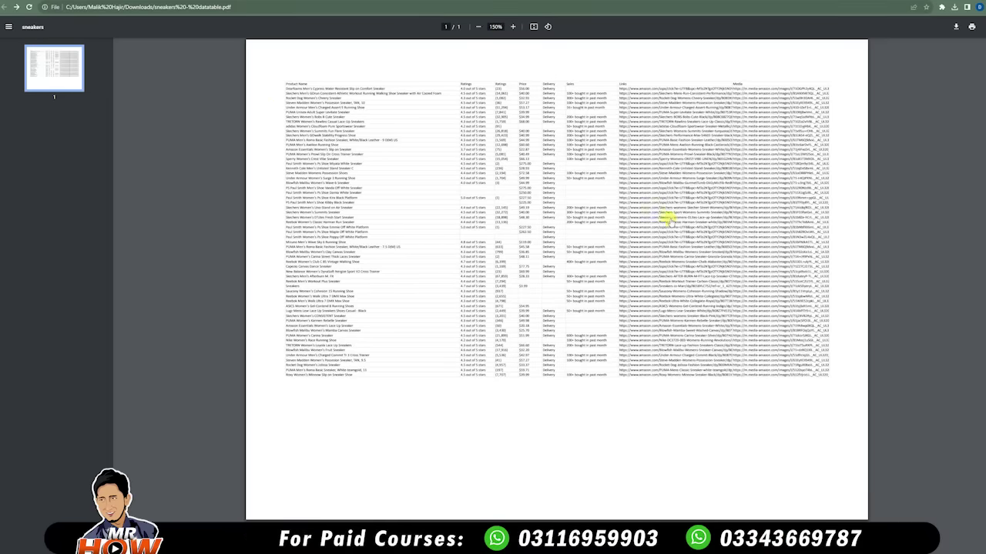
In the exported PDF, follow the Skechers Women's D'Lites product link to check its Amazon page and go back.
click(676, 216)
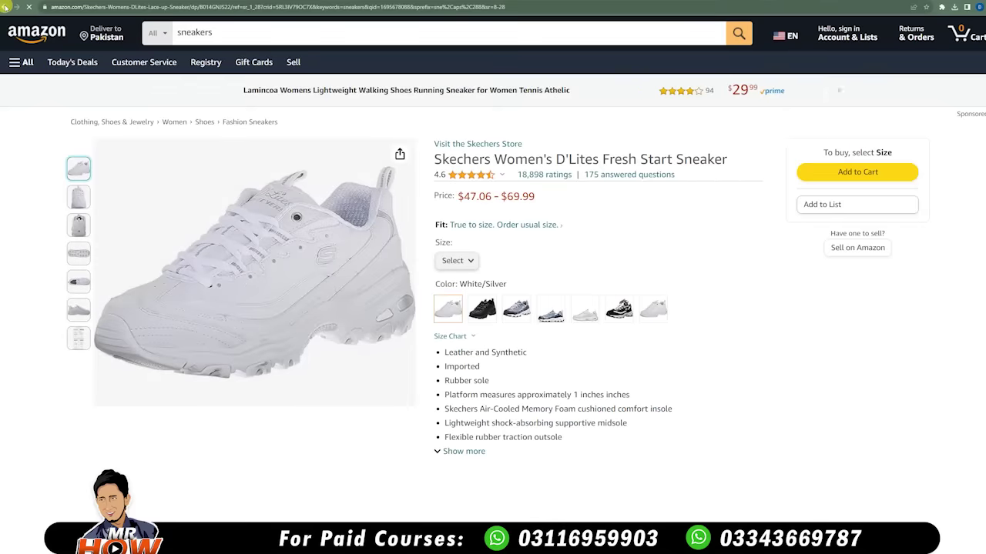
click(5, 6)
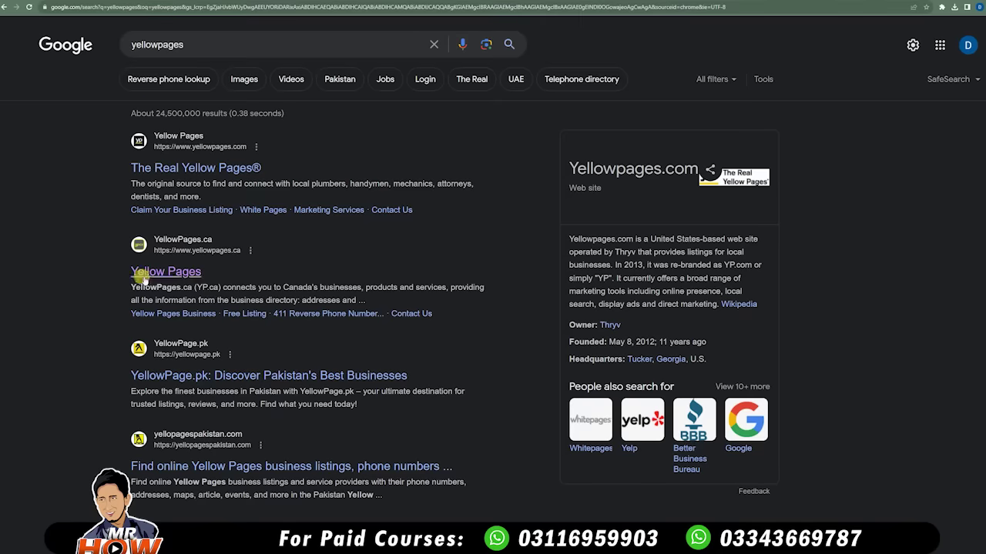
Open the YellowPages.ca result from the Google search for yellowpages in a new browser tab.
right_click(168, 269)
click(208, 276)
key(ctrl+Tab)
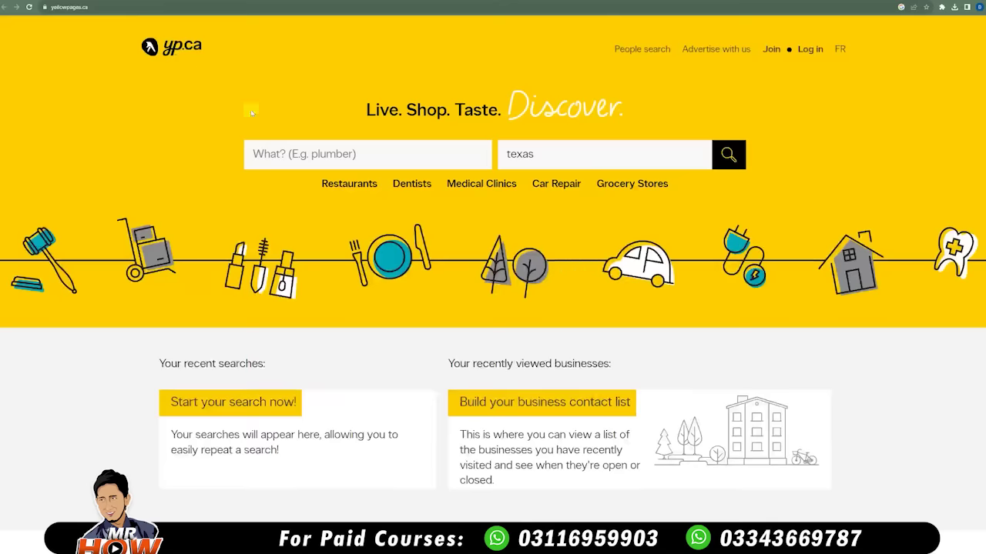
Search YellowPages.ca for plumber in texas and look through the business listings.
click(578, 151)
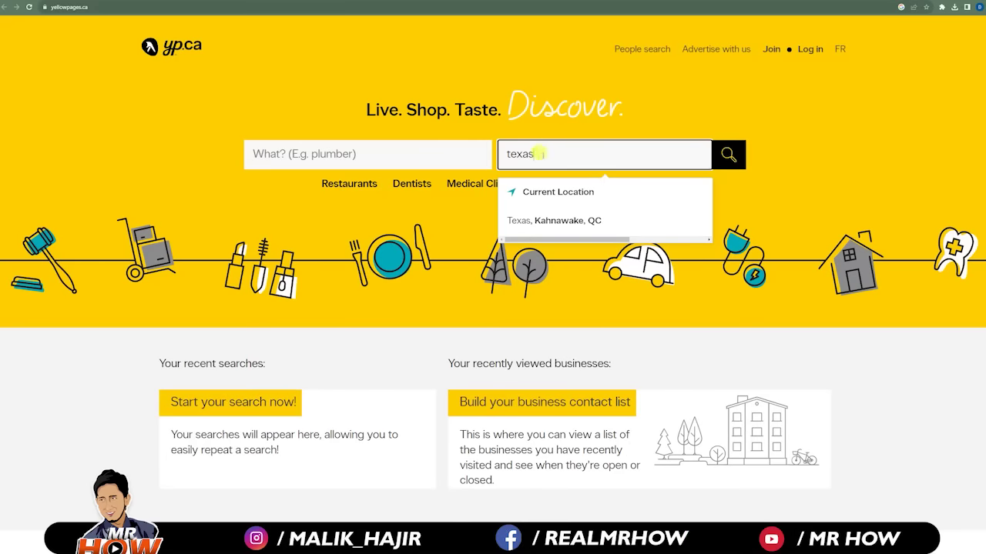
click(305, 154)
text(plumbe)
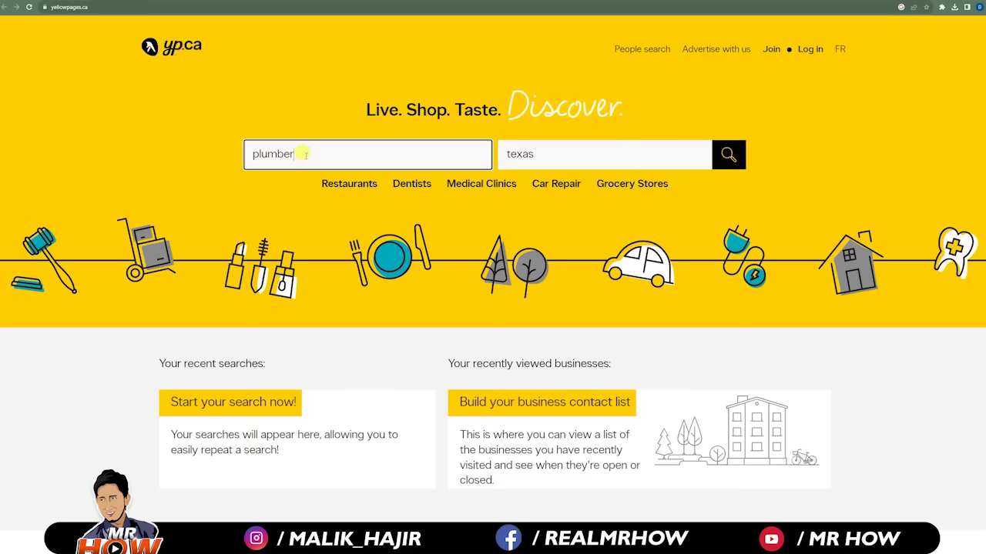
text(r)
click(727, 154)
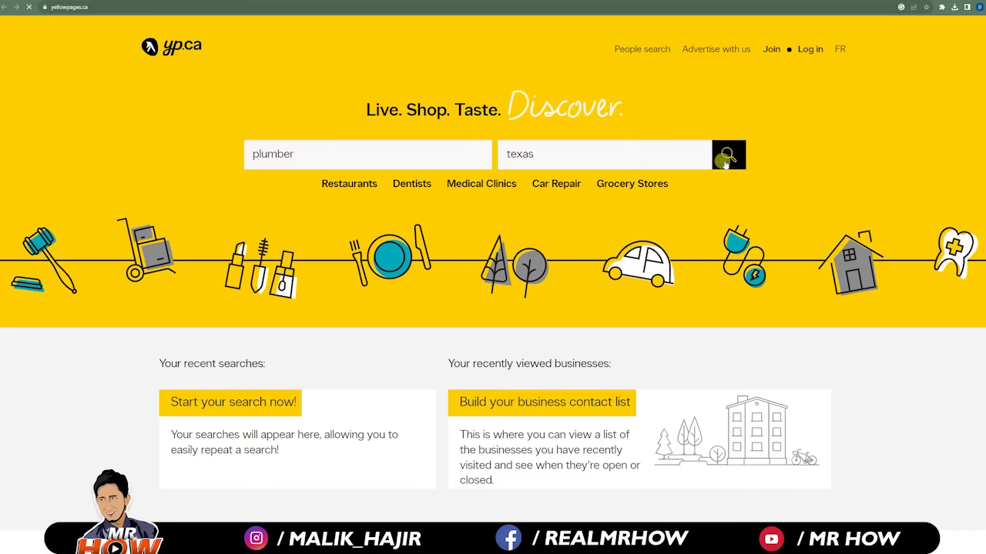
scroll(531, 327, down, 12)
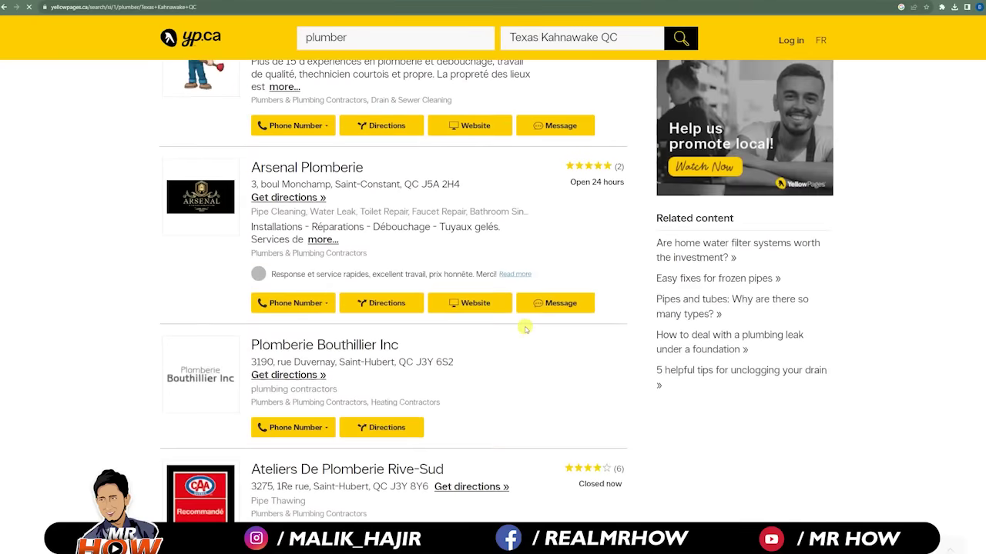
Auto-detect the plumber listings on the page with AI Recipe Creator and dismiss the detection result.
scroll(527, 328, down, 5)
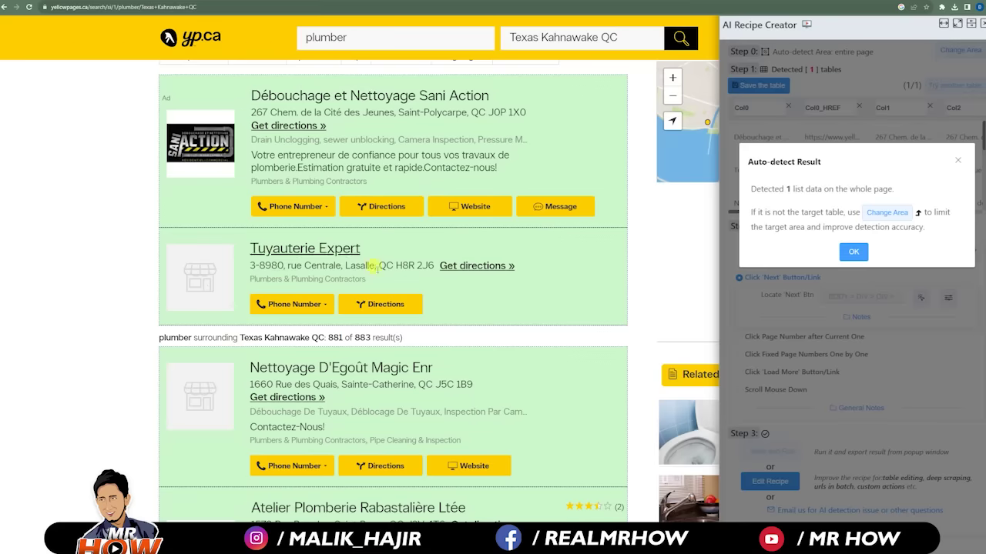
click(853, 251)
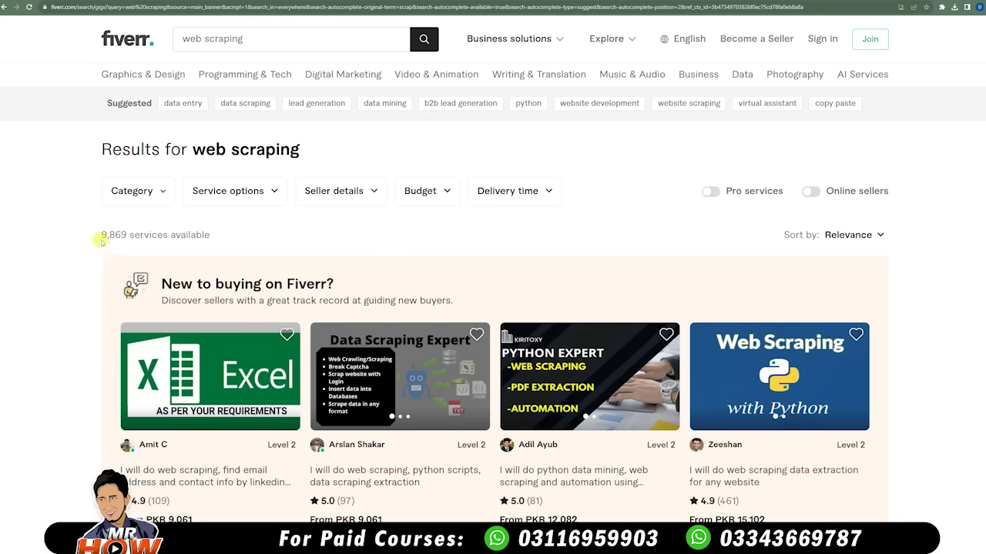
Switch to Fiverr and examine the number of web scraping services, their reviews and starting prices.
drag(99, 236, 121, 235)
scroll(131, 400, down, 5)
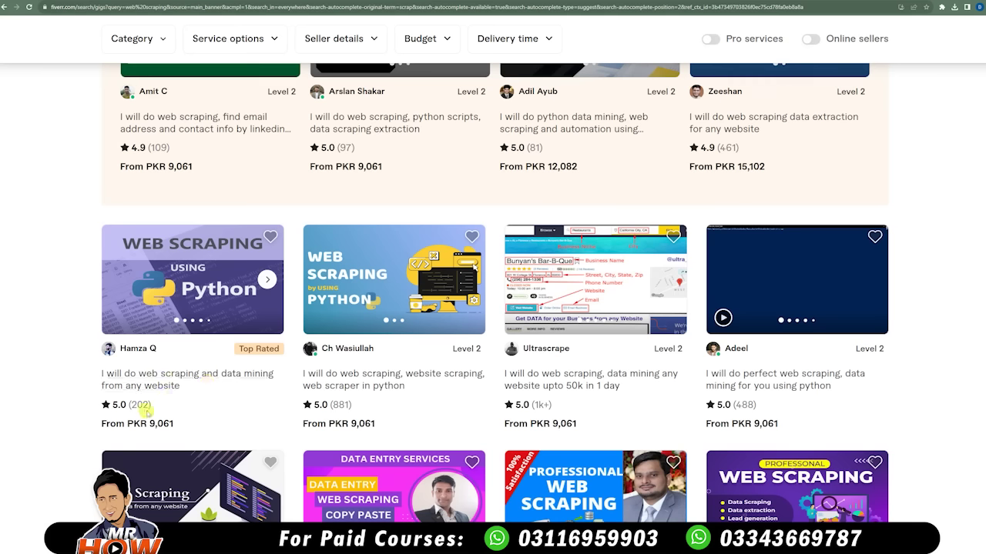